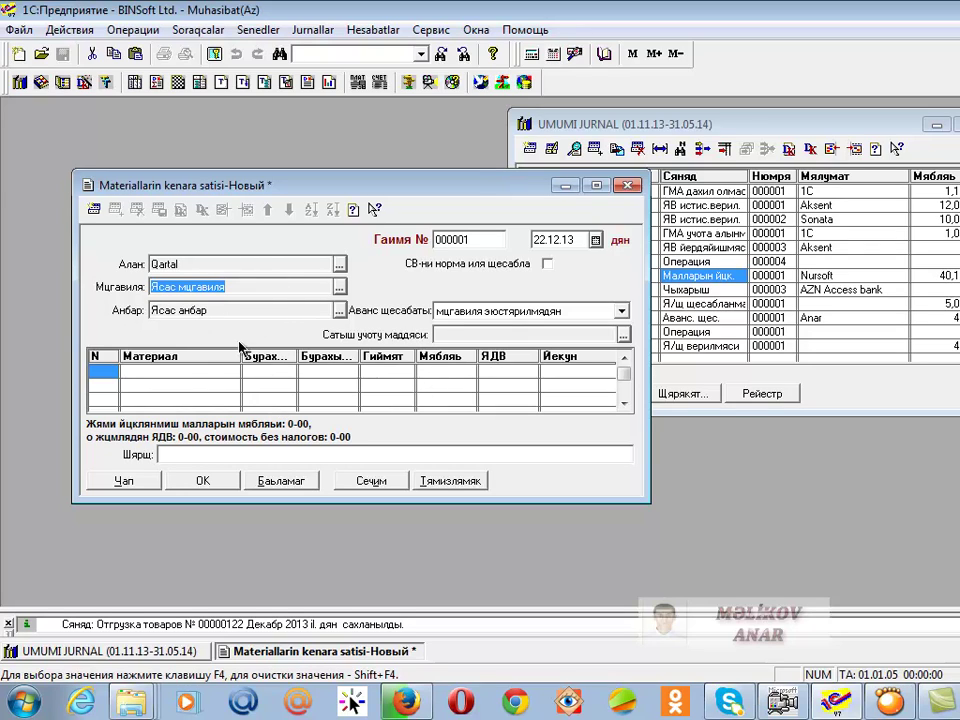
- Open the material picker for the sale, expand the 10 Material group and display stock balances in a column
left_click(370, 484)
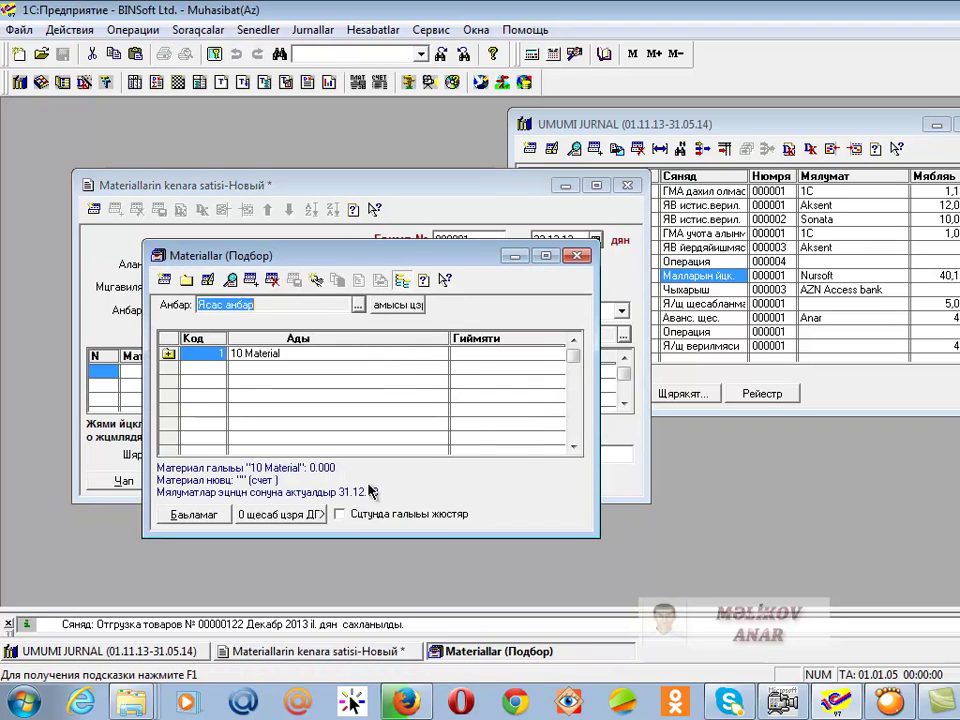
left_click(170, 355)
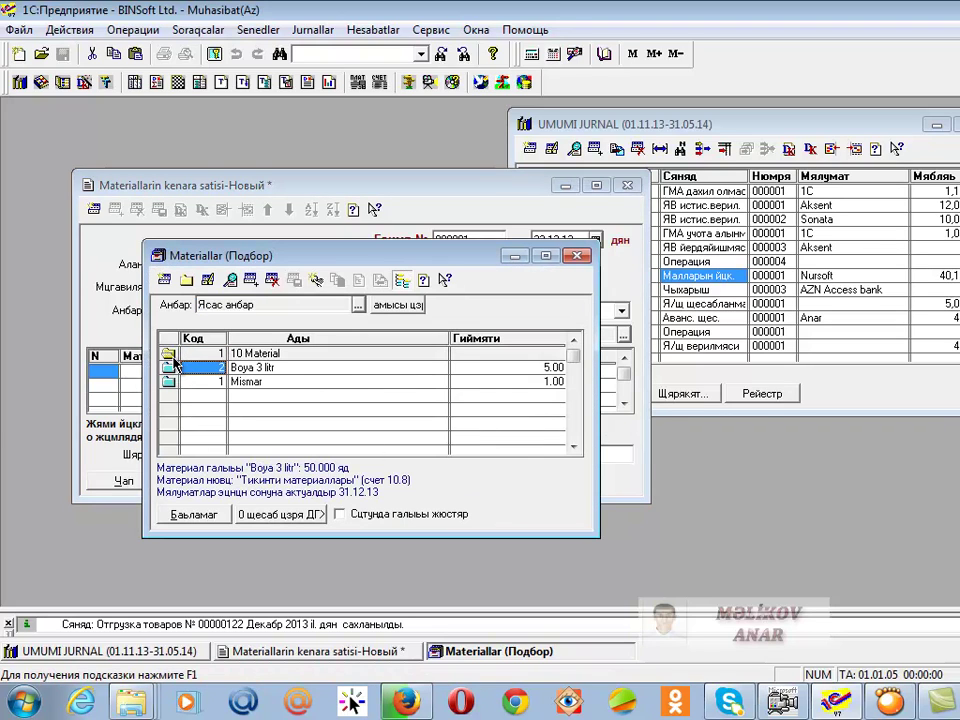
left_click(268, 369)
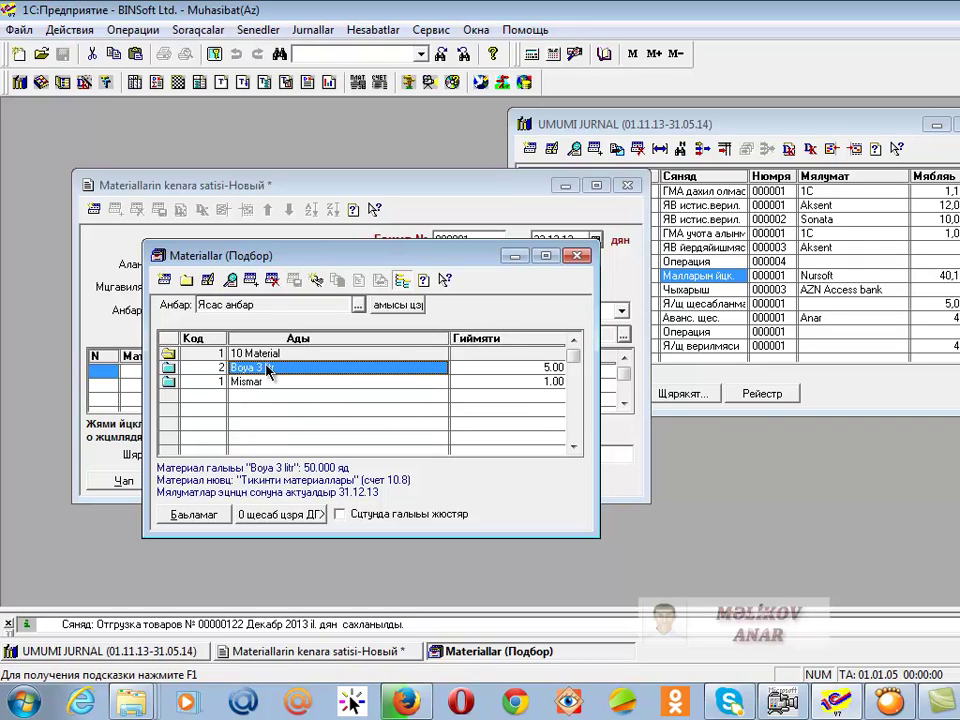
left_click(340, 514)
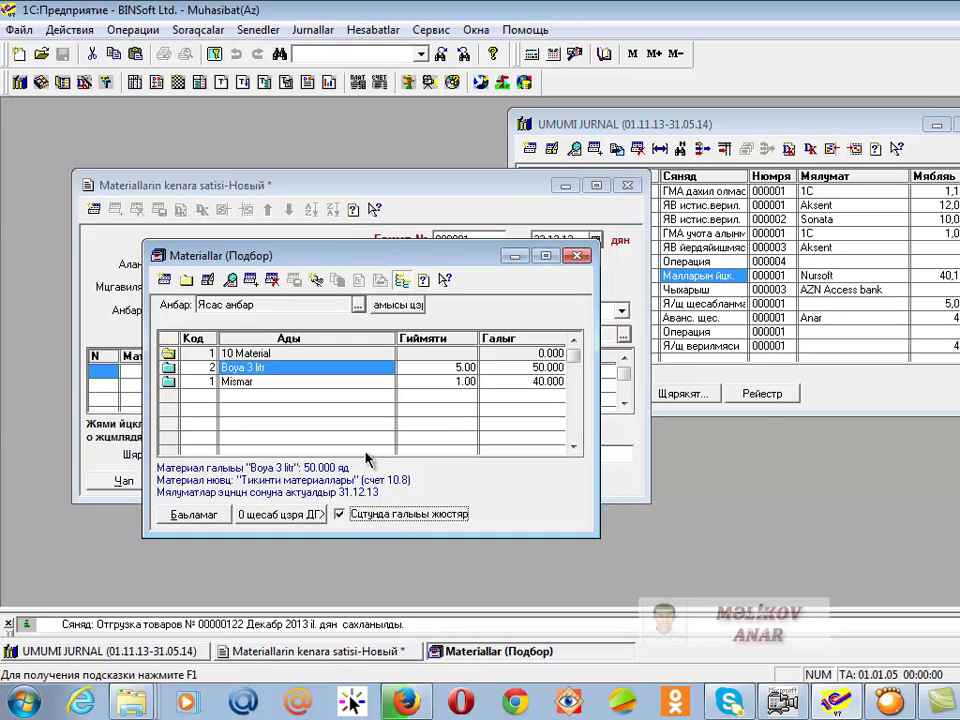
- Add Boya 3 litr to the sale document with a quantity of 40
double_click(553, 367)
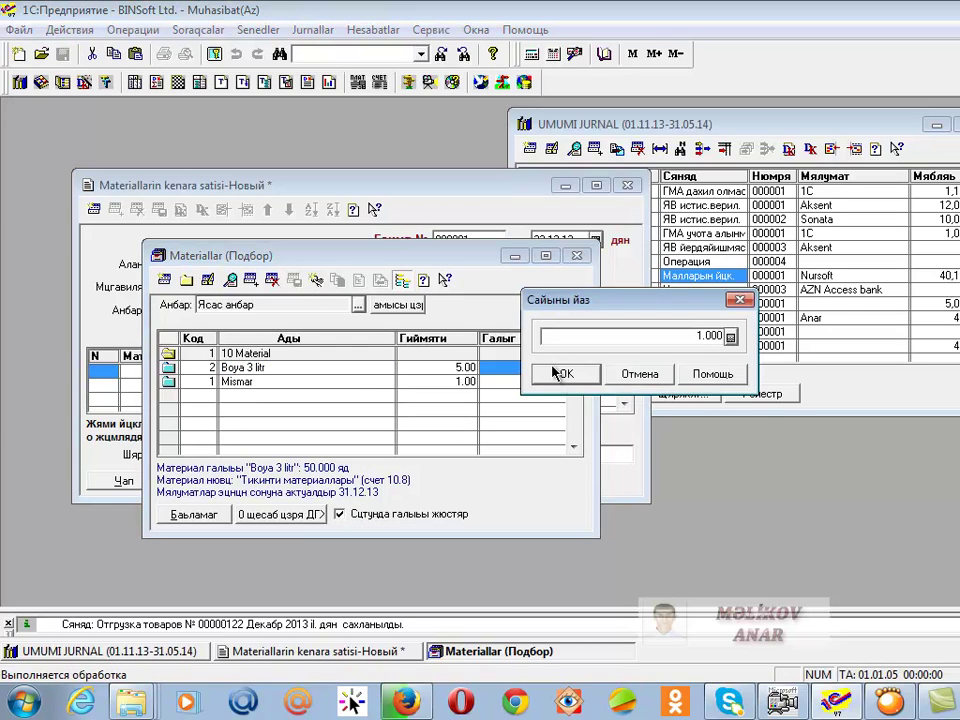
double_click(725, 336)
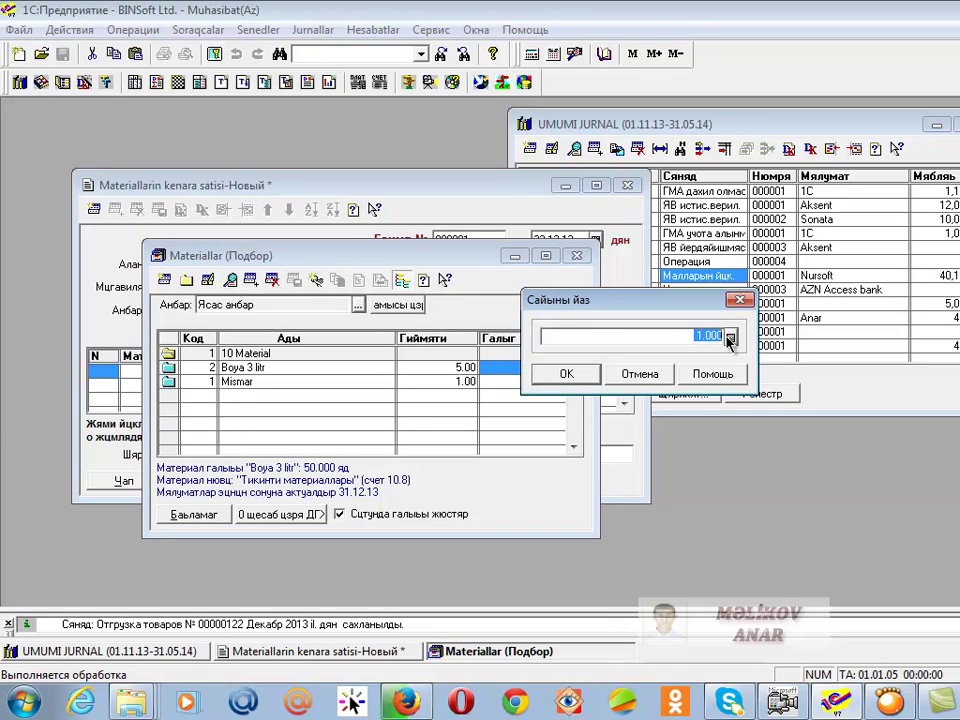
type("40")
key("Return")
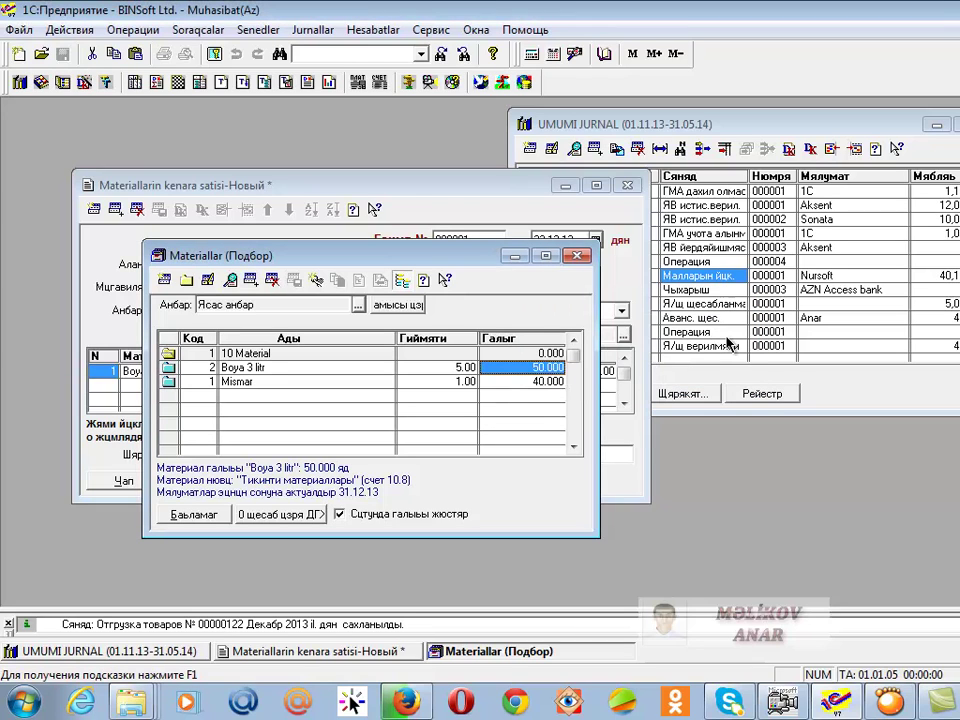
- Add Mismar with a quantity of 10 and close the material picker
left_click_drag(416, 258, 391, 261)
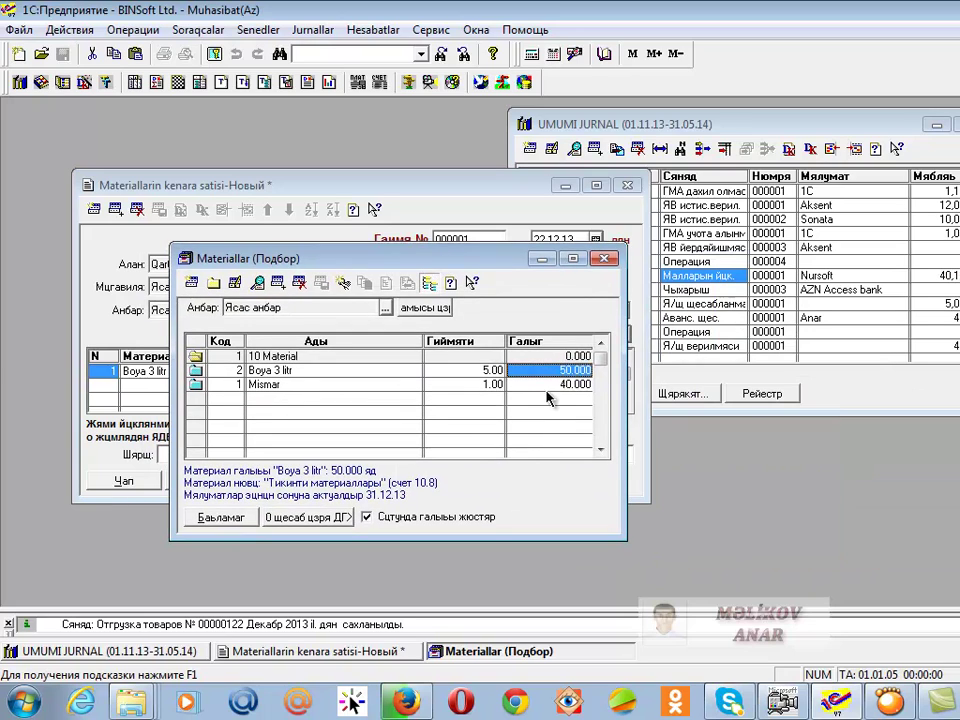
key("Down")
key("Return")
type("1")
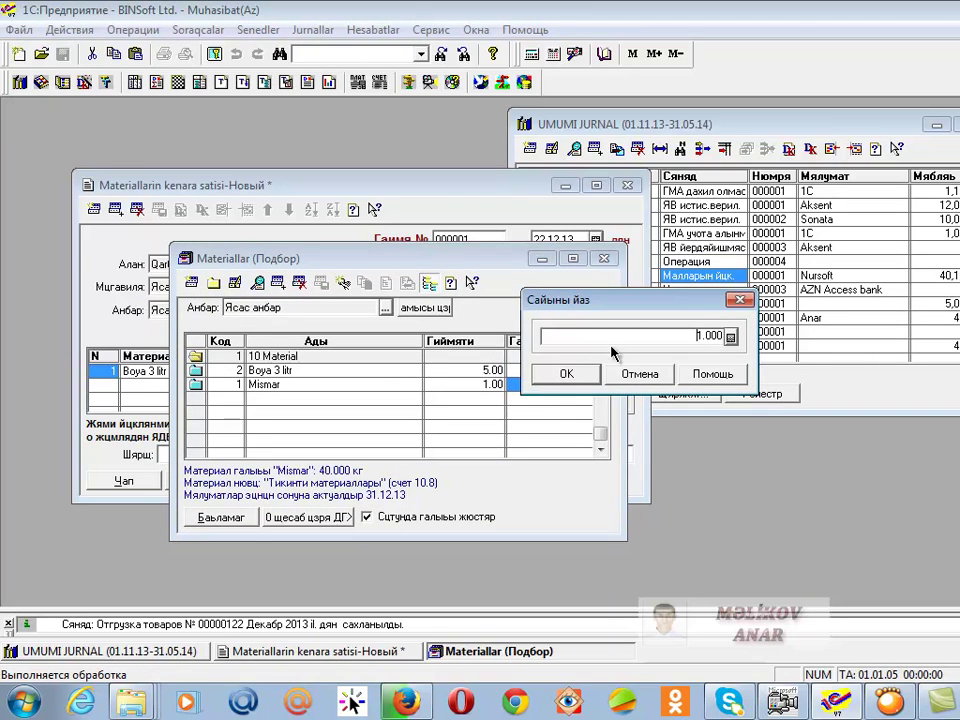
type("10")
key("Return")
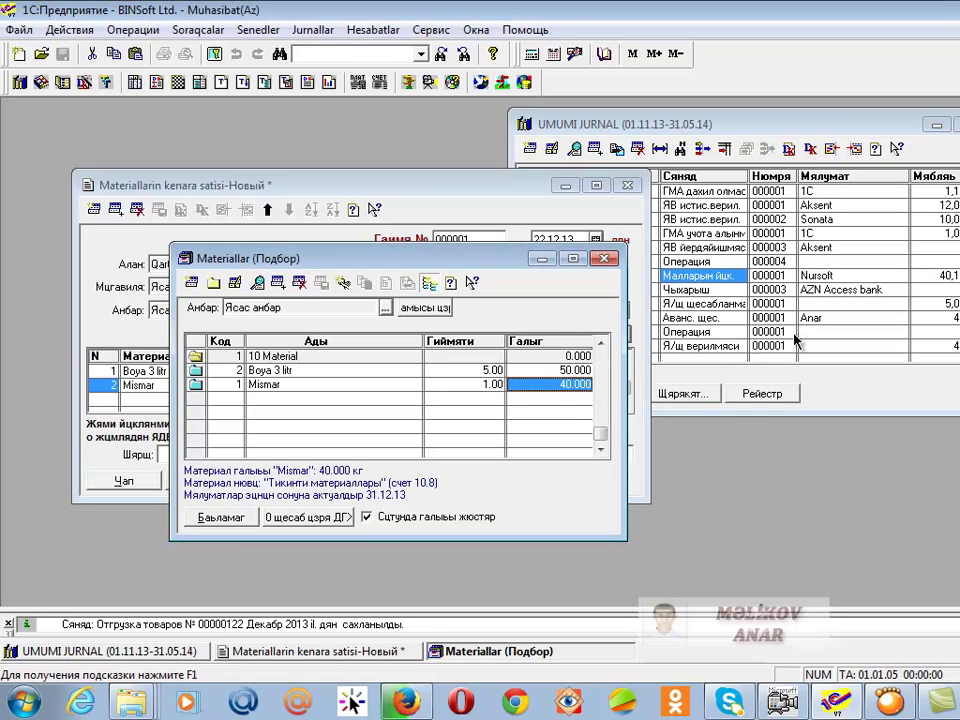
left_click(604, 258)
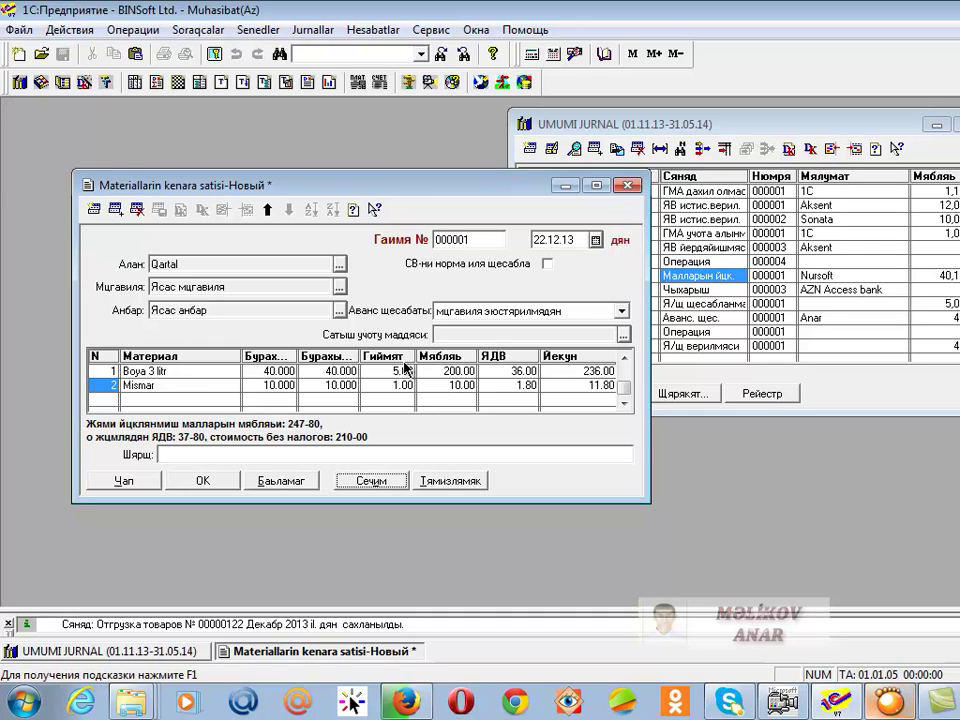
- Set the sale price to 7 for Boya 3 litr and 2 for Mismar
double_click(413, 372)
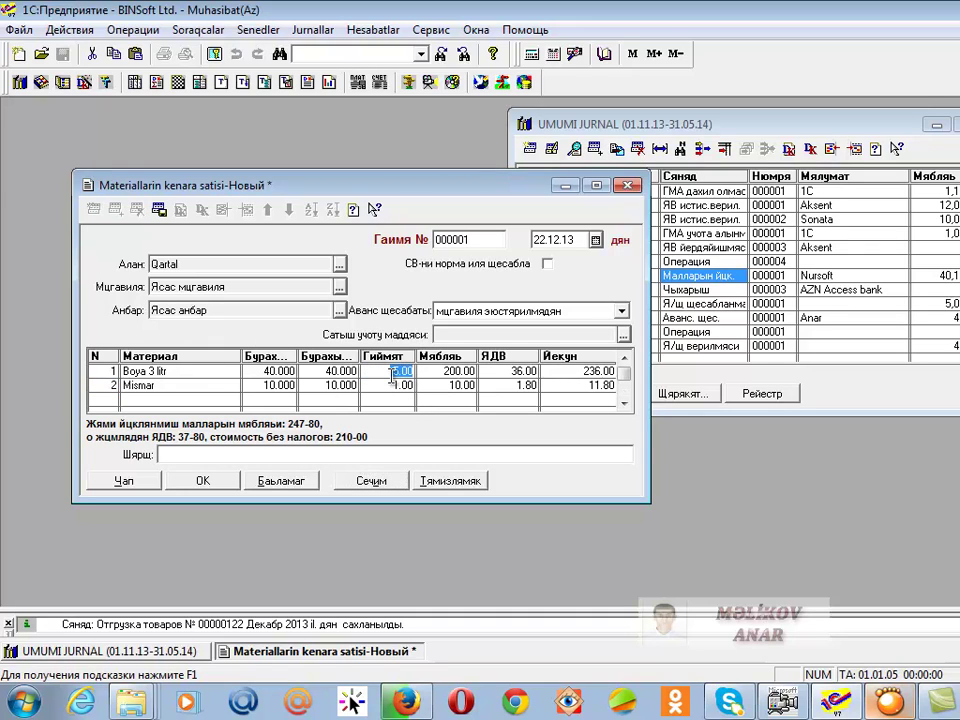
type("7")
key("Return")
double_click(398, 386)
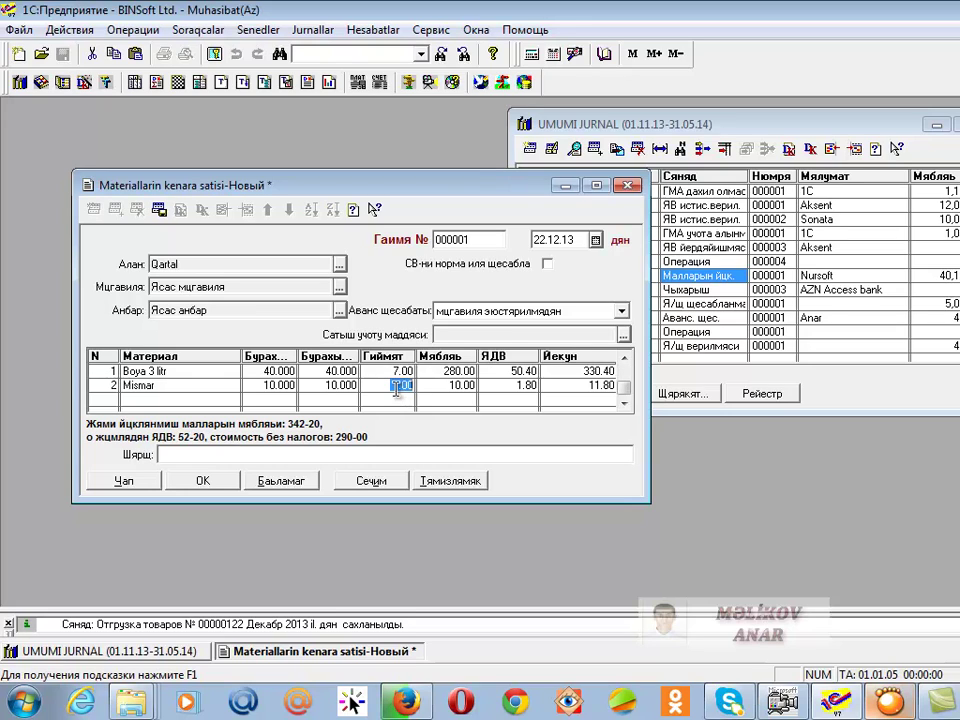
type("2")
key("Return")
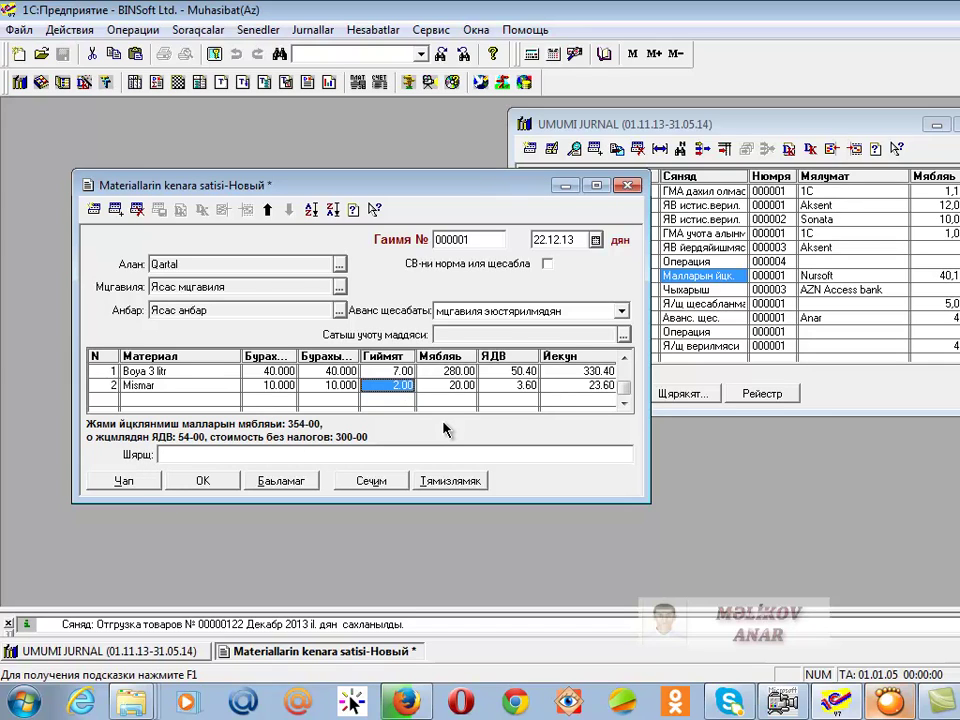
- Set the Boya 3 litr price to 8.00, and save and post the material sale document
left_click(401, 371)
left_click(401, 371)
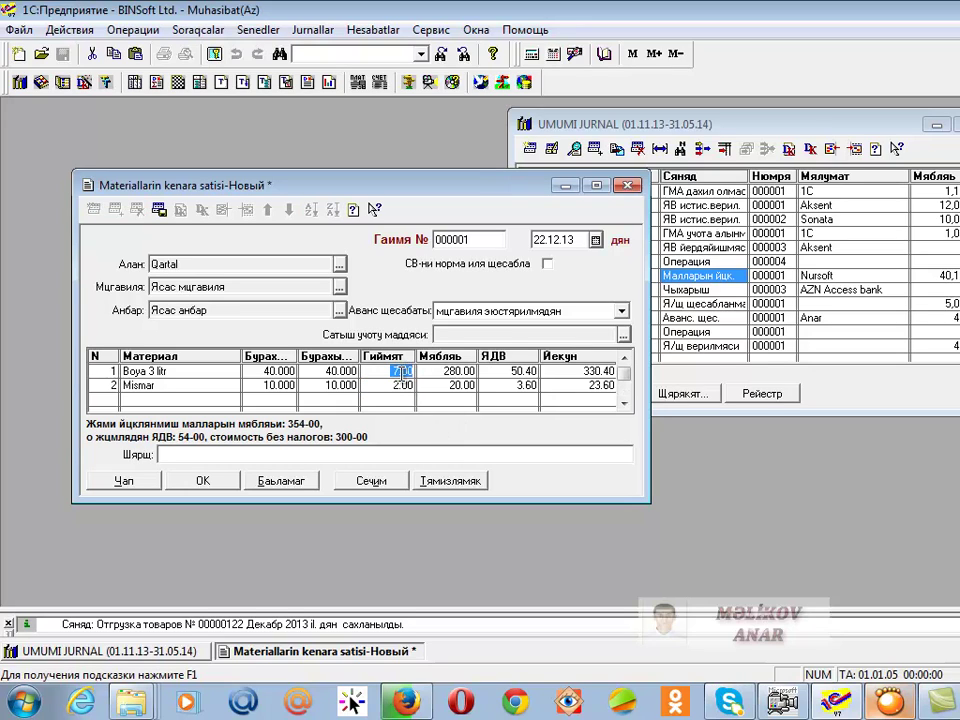
type("8.00")
key("Return")
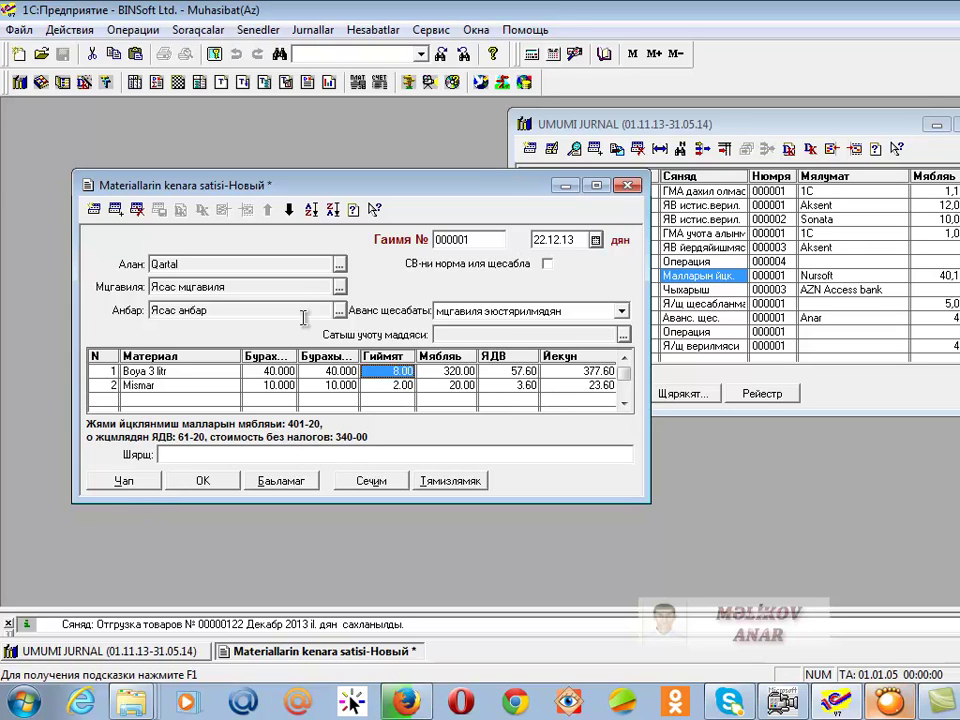
left_click(205, 481)
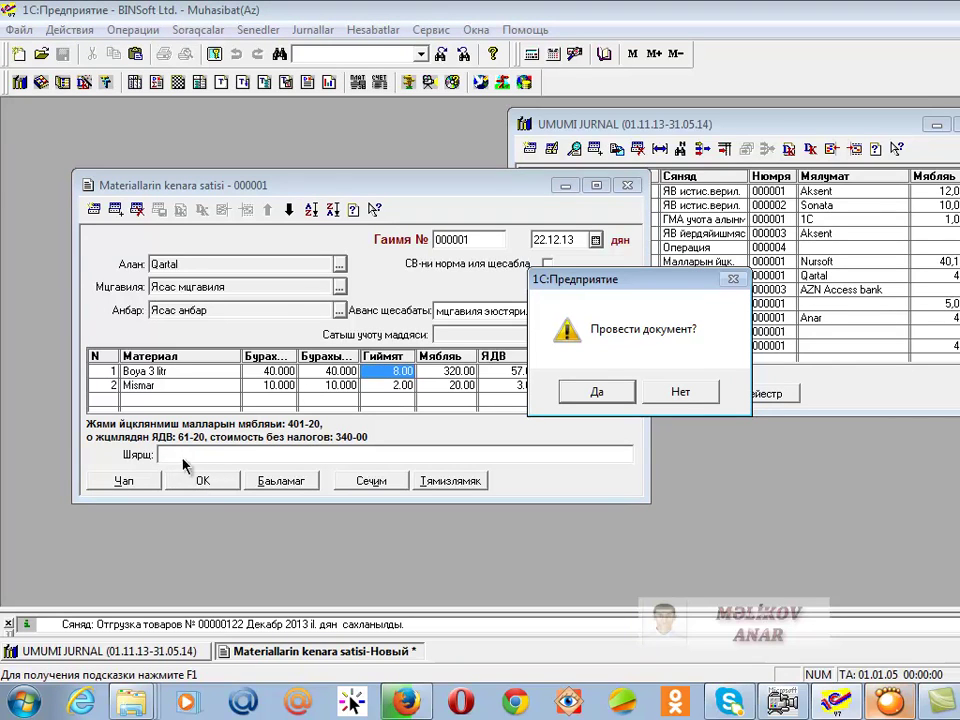
left_click(597, 391)
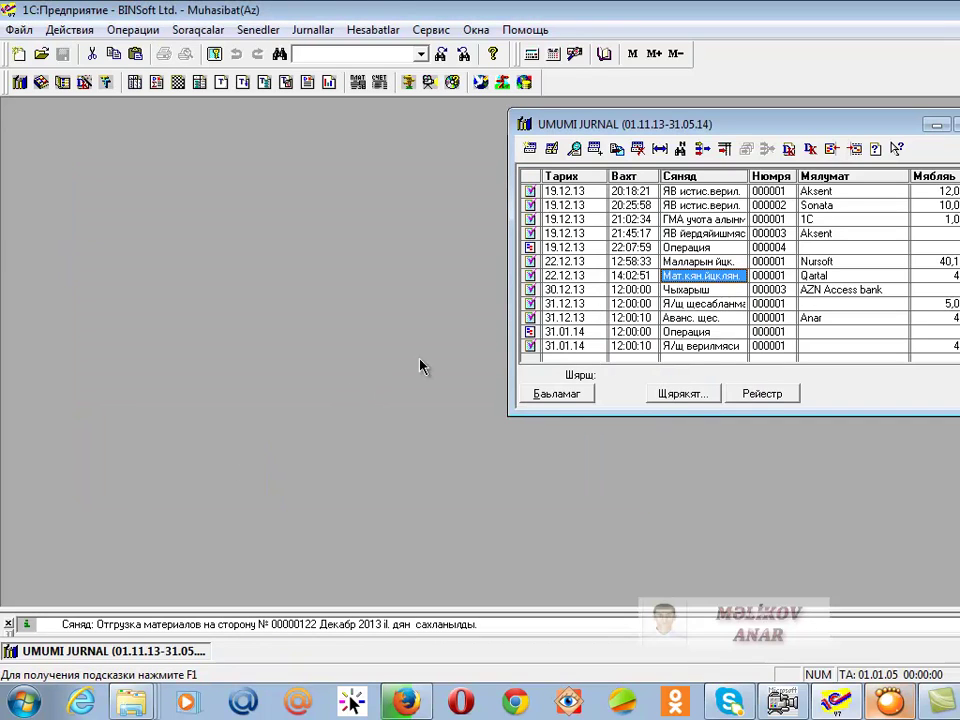
- Open the postings of the Qartal material sale from the journal and examine the debit and credit accounts
double_click(725, 280)
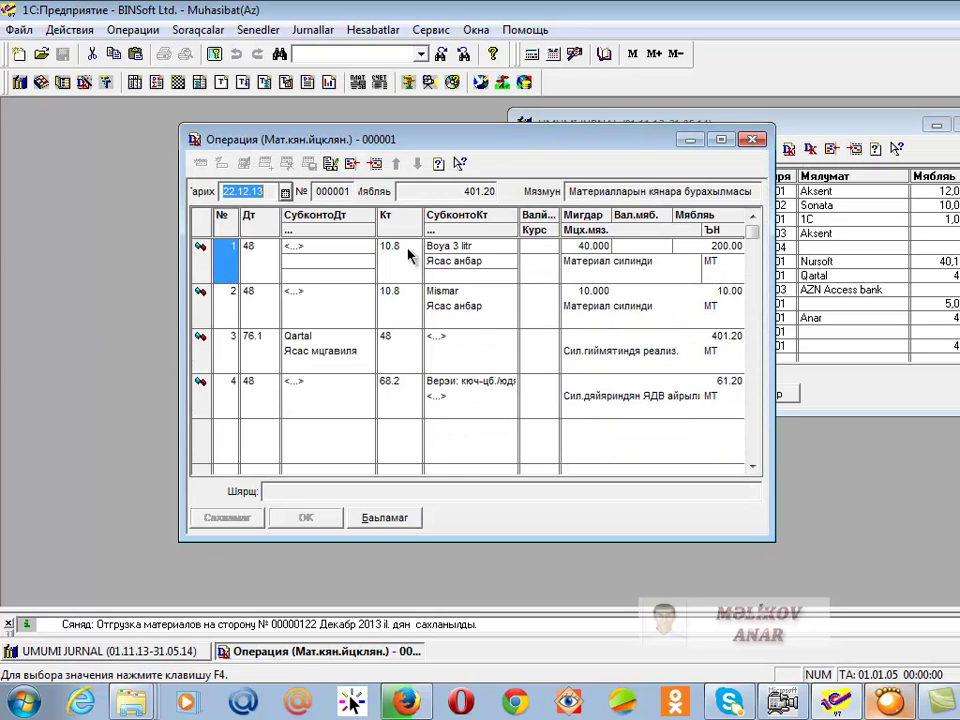
left_click(272, 262)
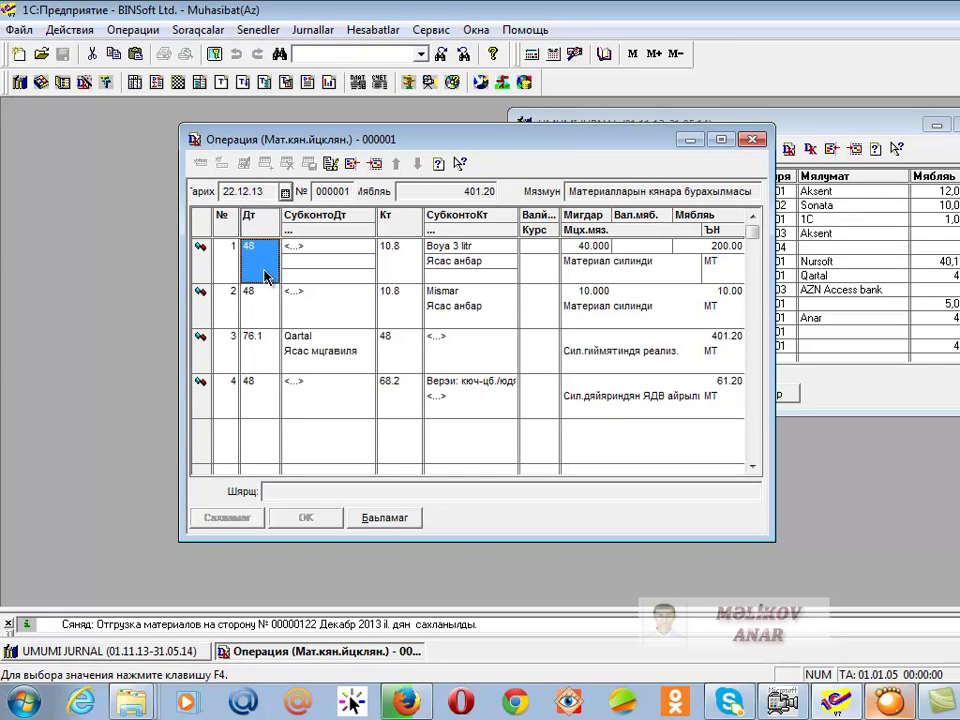
left_click(390, 343)
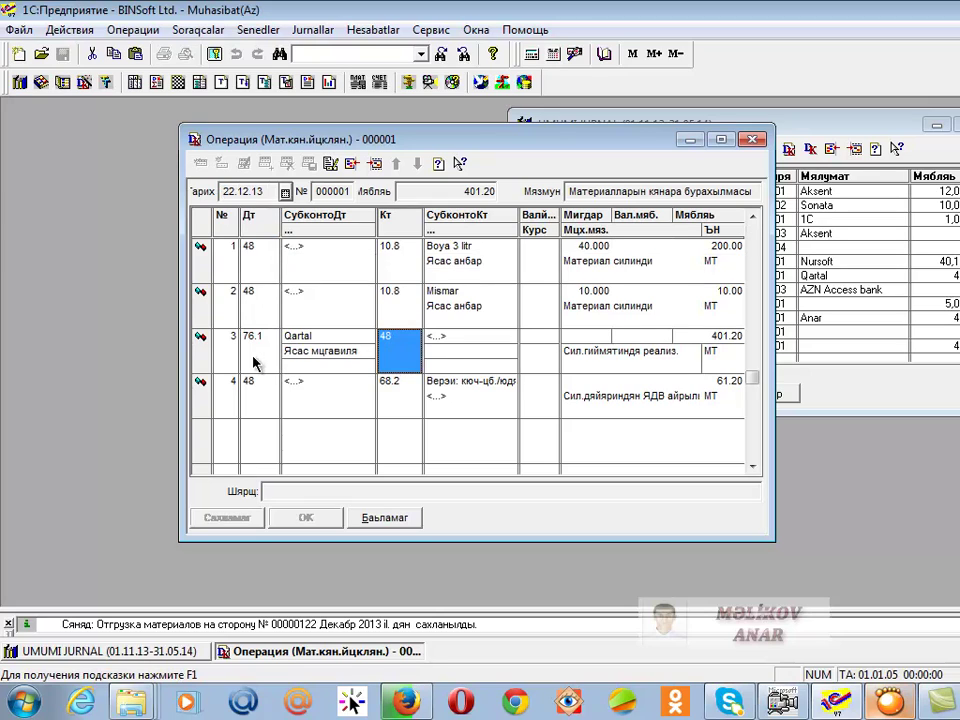
left_click(235, 359)
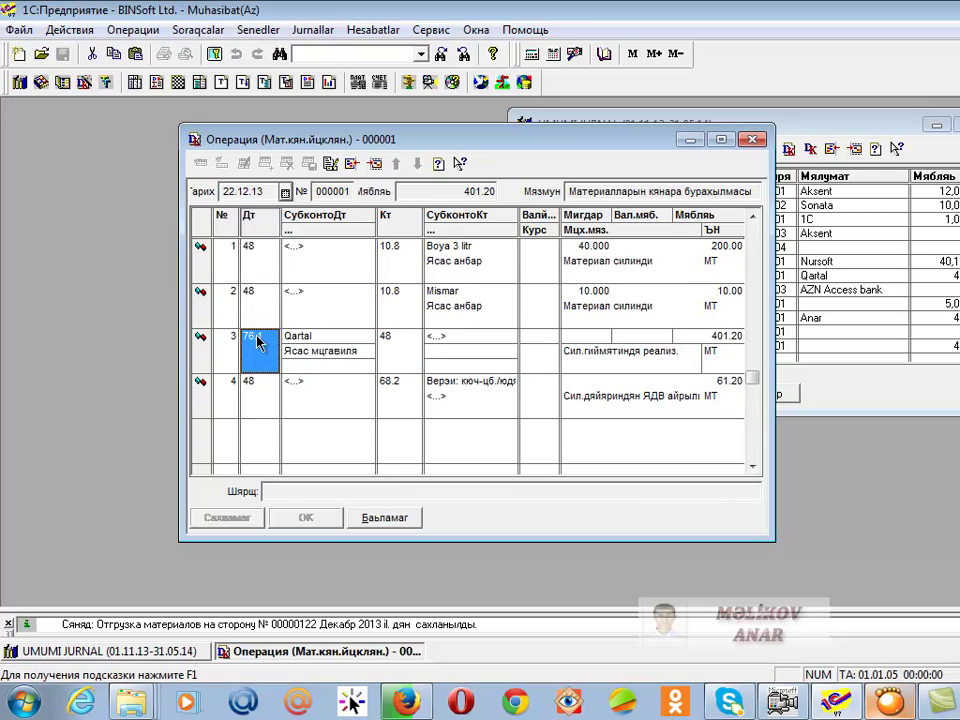
left_click(270, 346)
- Start a new manual accounting operation and arrange its window so the sale's postings remain visible for reference
left_click_drag(456, 148, 278, 123)
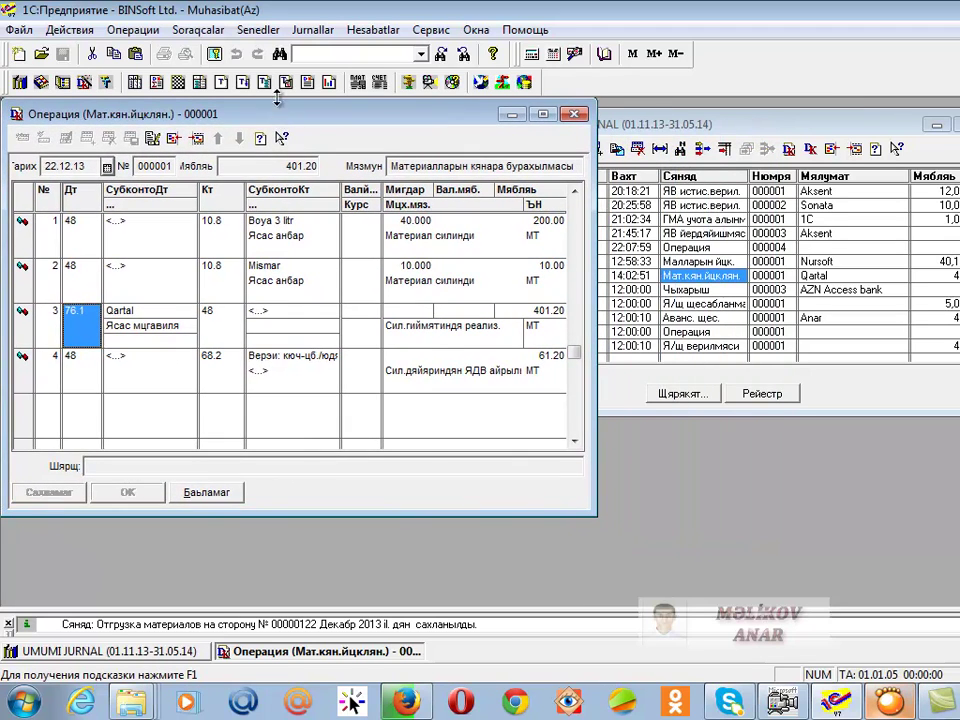
left_click(258, 29)
mouse_move(300, 224)
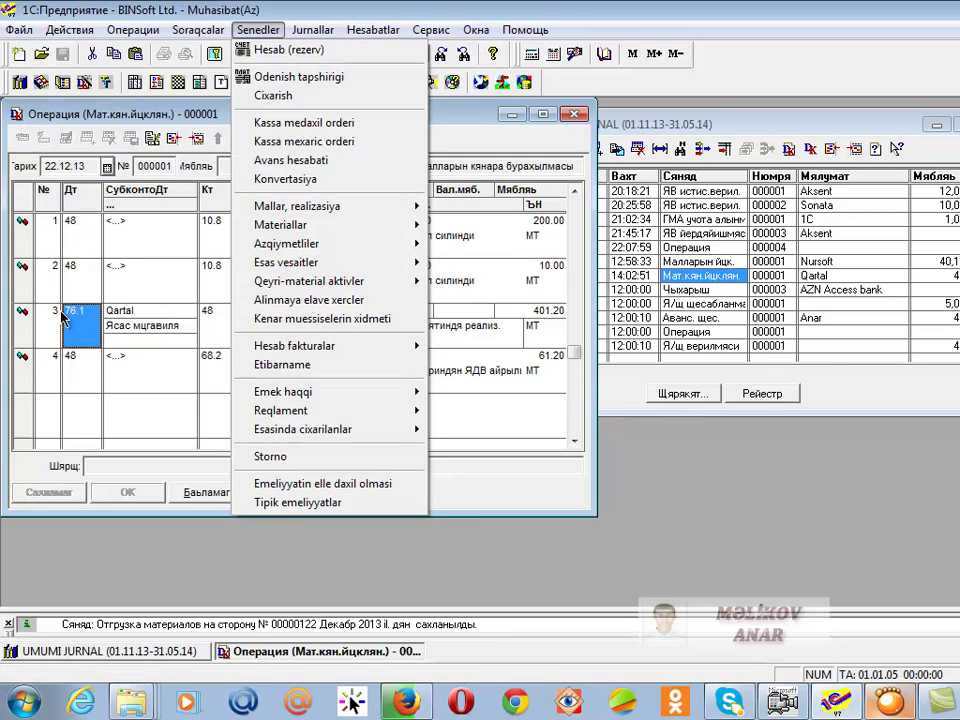
left_click(293, 484)
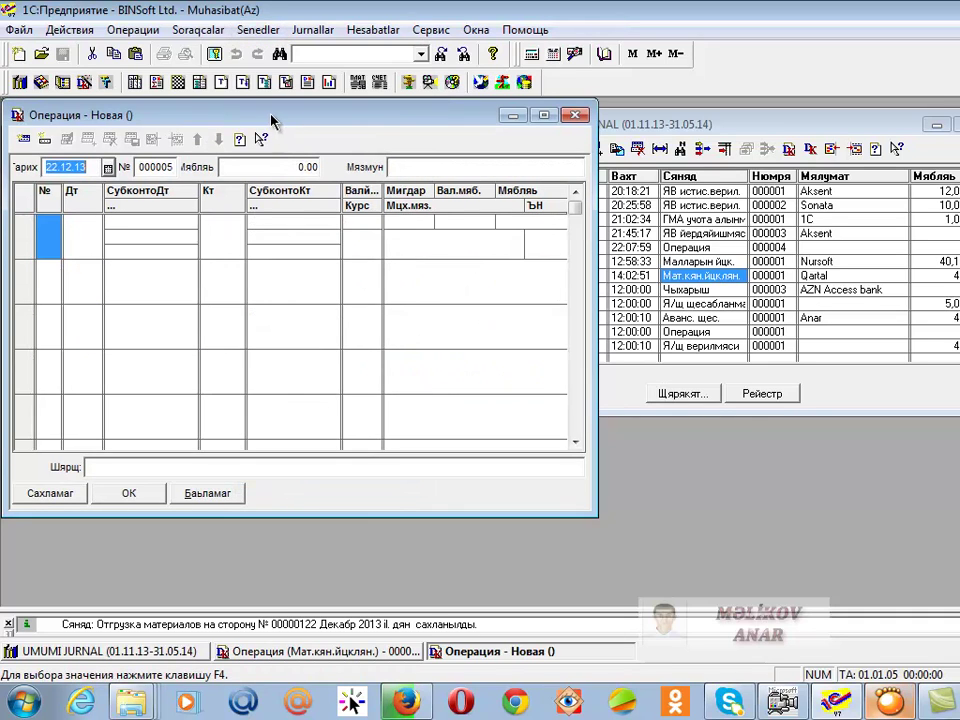
left_click_drag(270, 120, 519, 288)
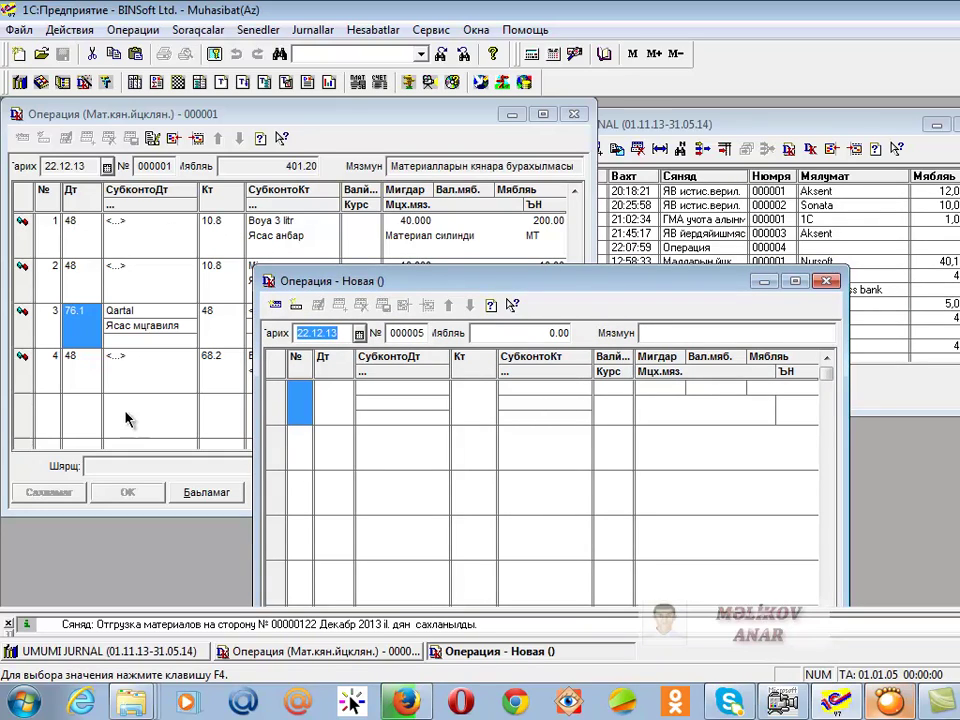
- Enter account 46 as the debit in the first posting line, keeping its default analytics
double_click(334, 400)
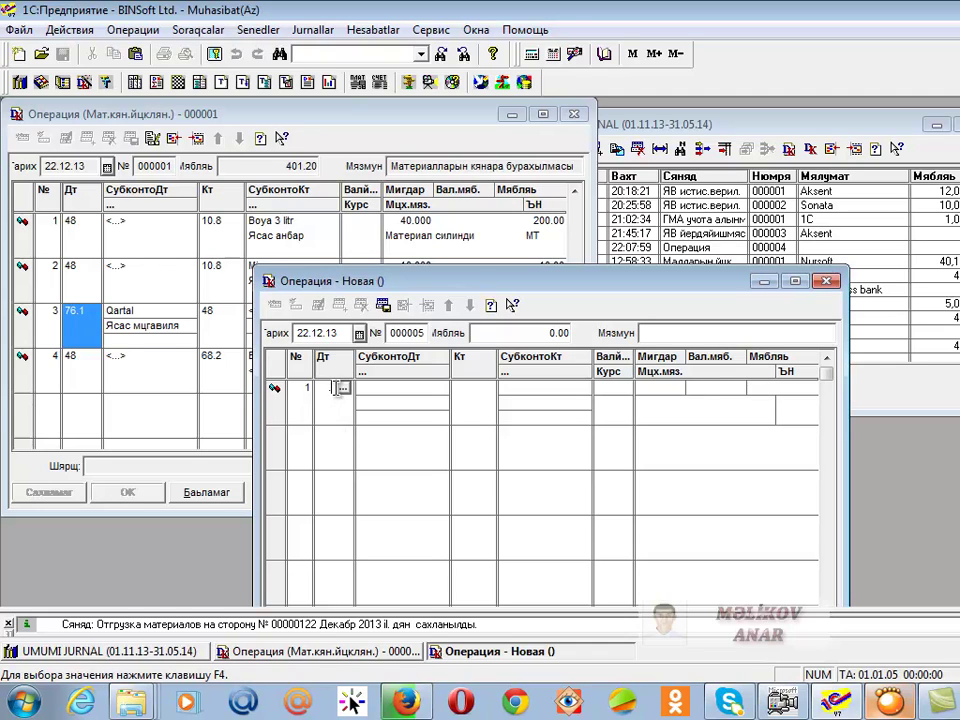
type("46")
key("Return")
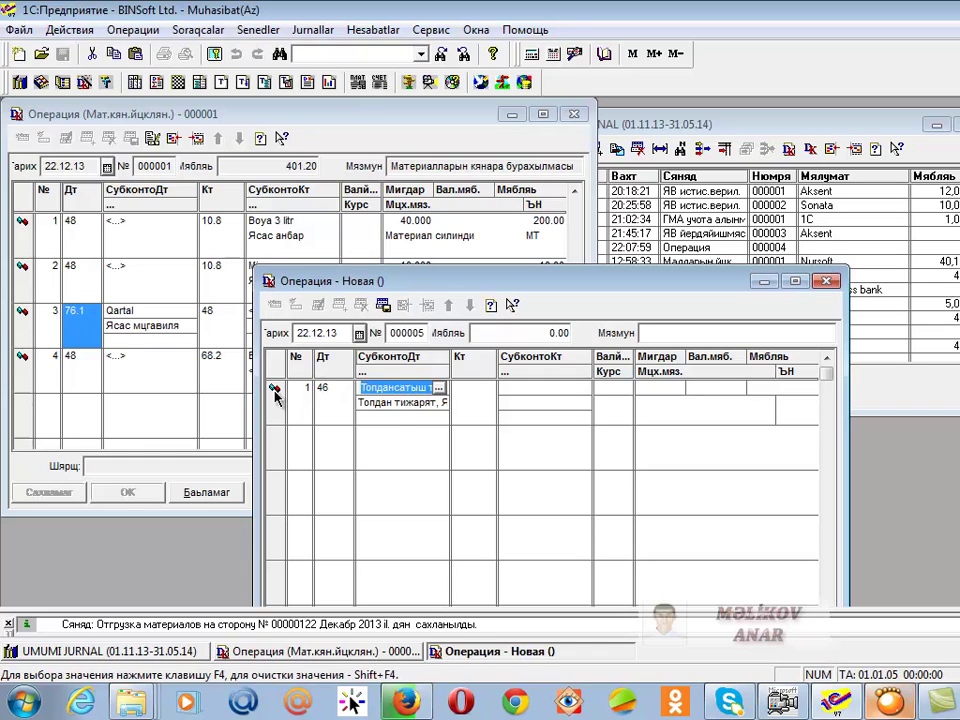
key("Return")
key("Return")
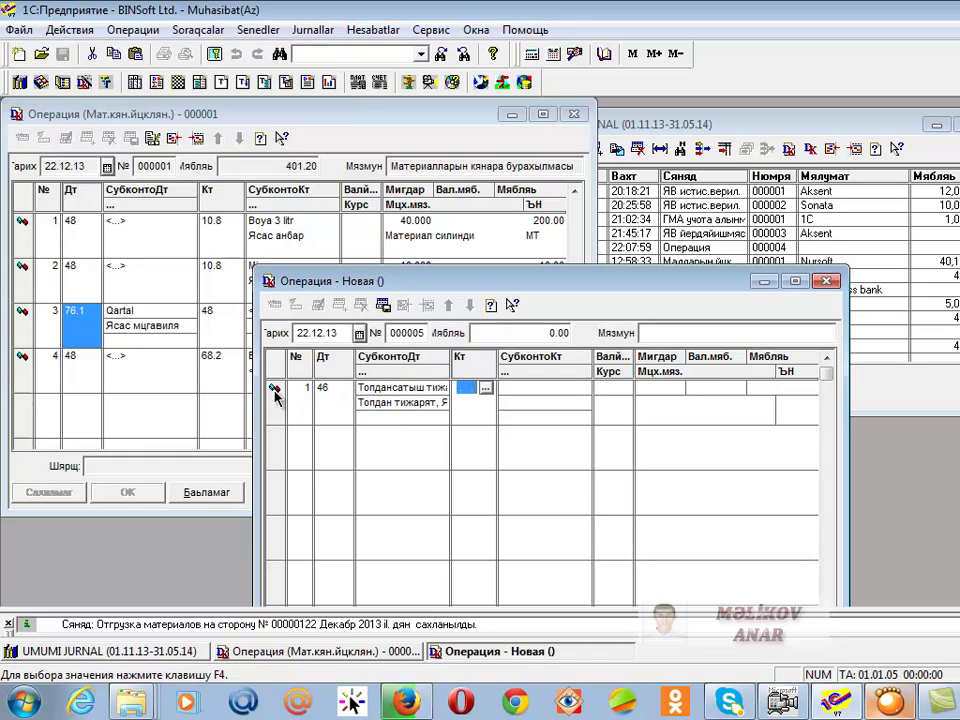
- Set the first posting line's credit to account 10.8 with material Boya 3 litr from the 10 Material group, keeping the default warehouse
type("10.8")
key("Return")
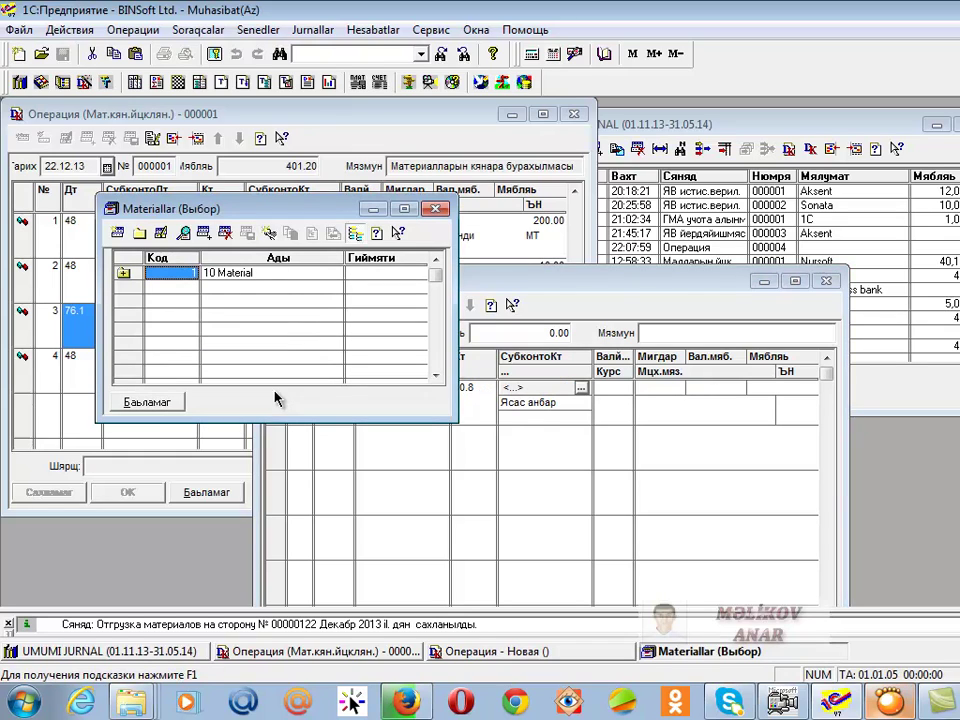
key("Return")
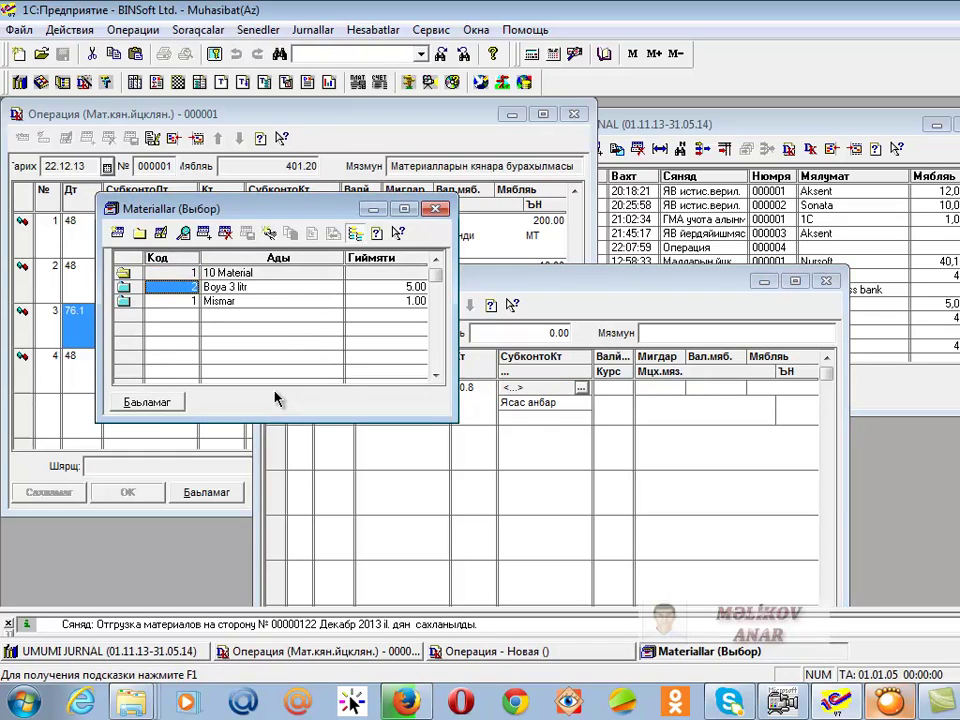
key("Return")
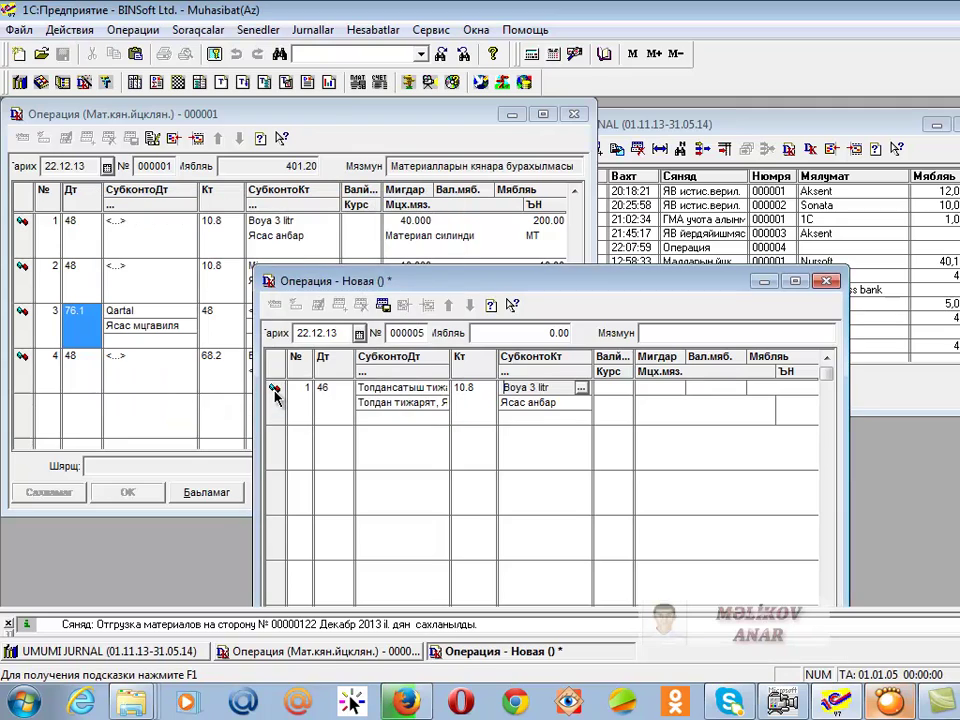
key("Return")
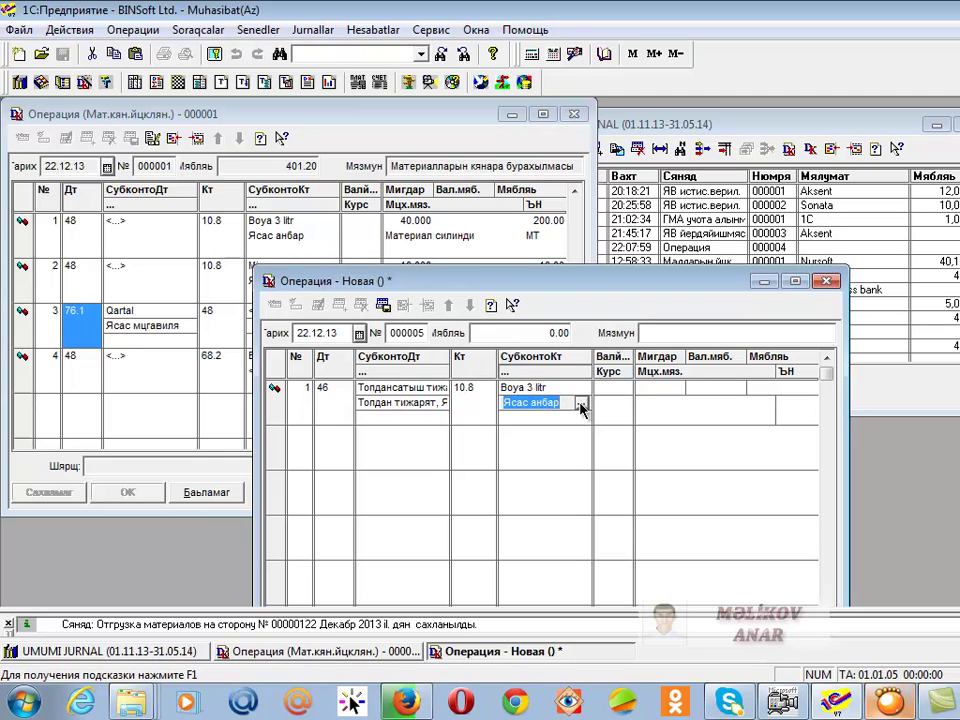
key("Return")
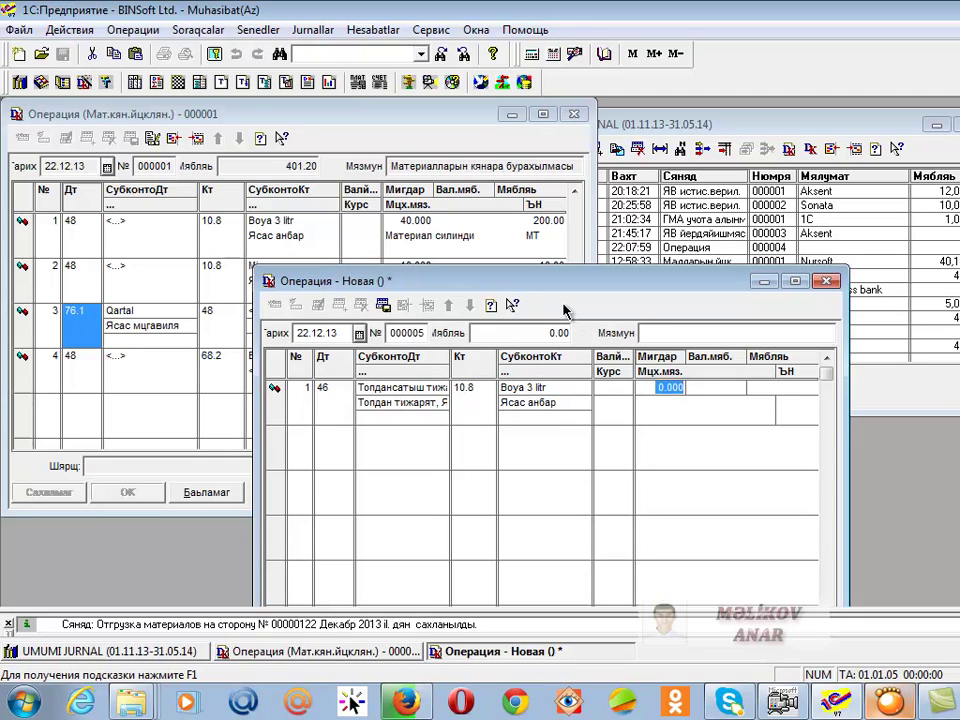
- Set the Boya 3 litr quantity to 40 in the first posting line and keep its calculated amount
type("40")
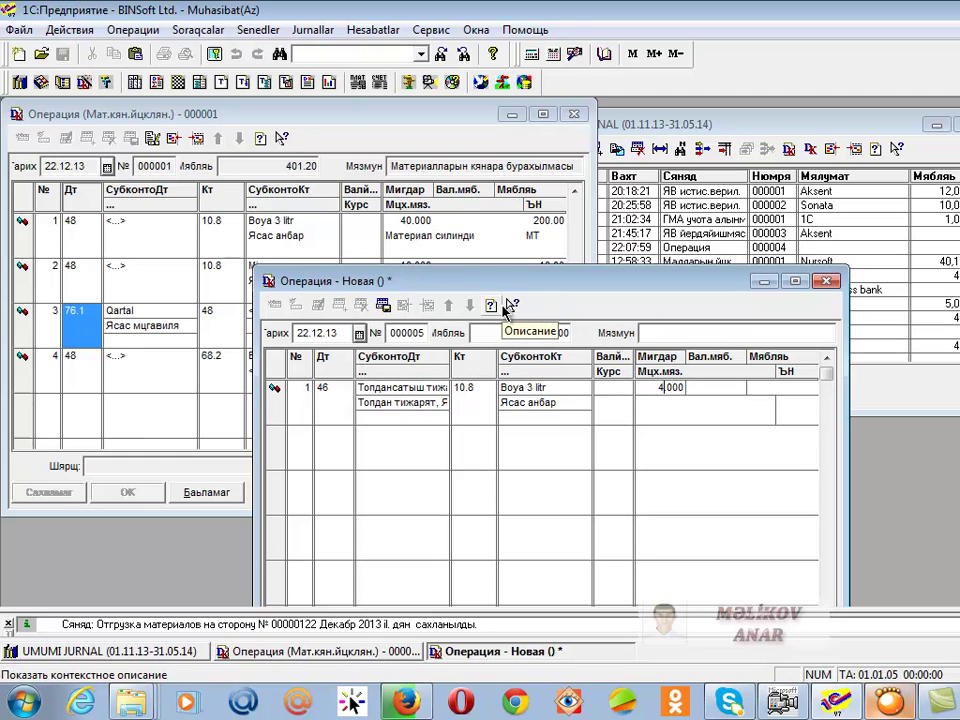
key("Return")
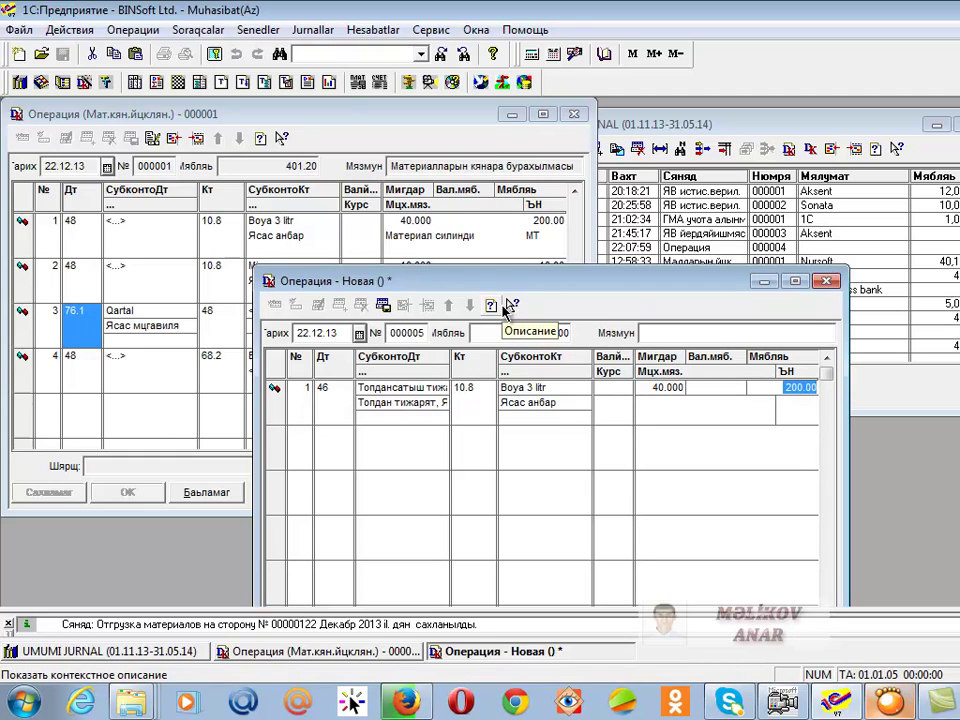
key("Return")
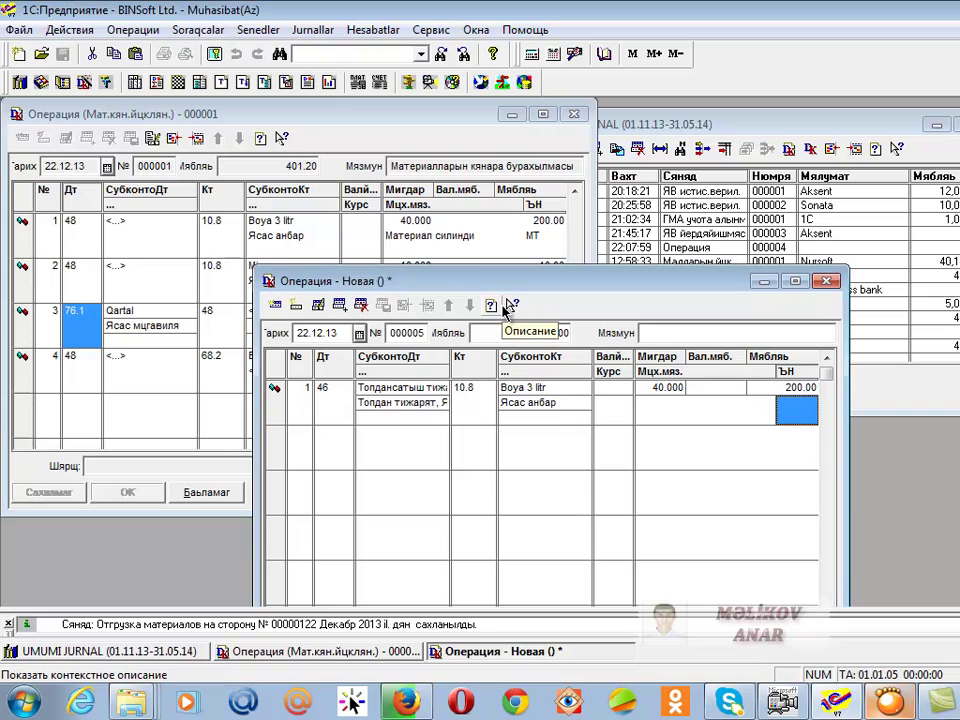
- Add a second posting line with account 46 as the debit, keeping its default analytics
key("Escape")
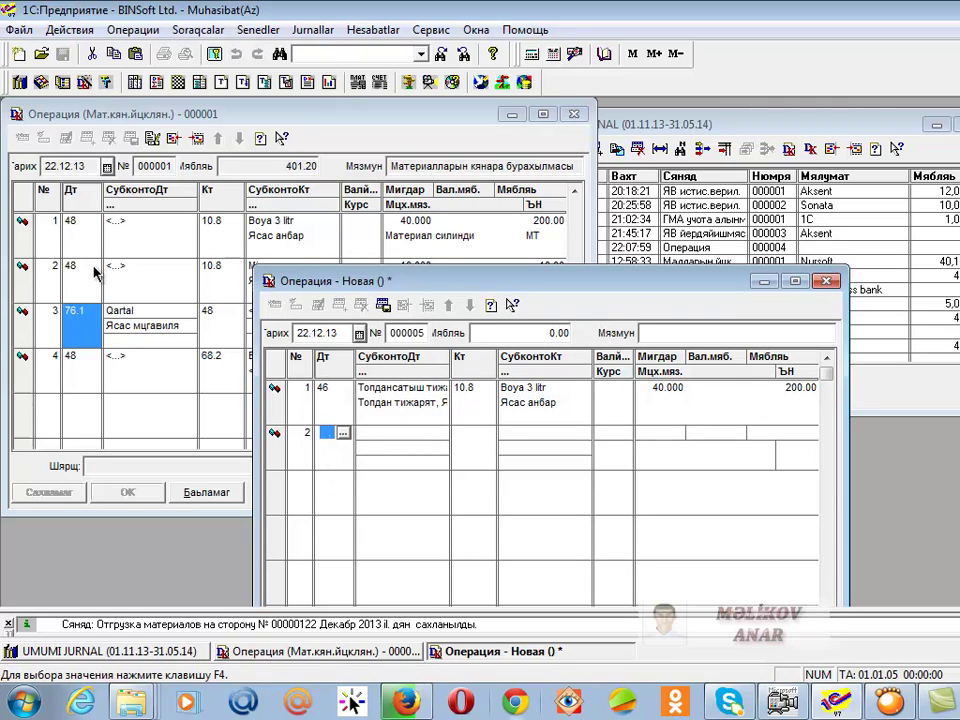
type("46")
key("Return")
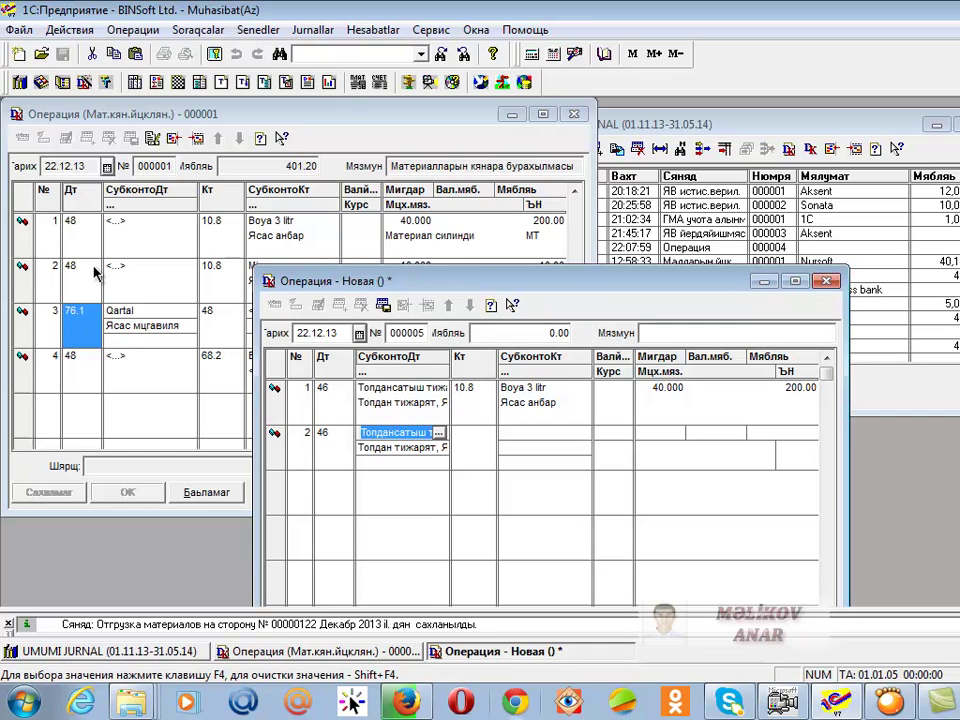
key("Return")
key("Return")
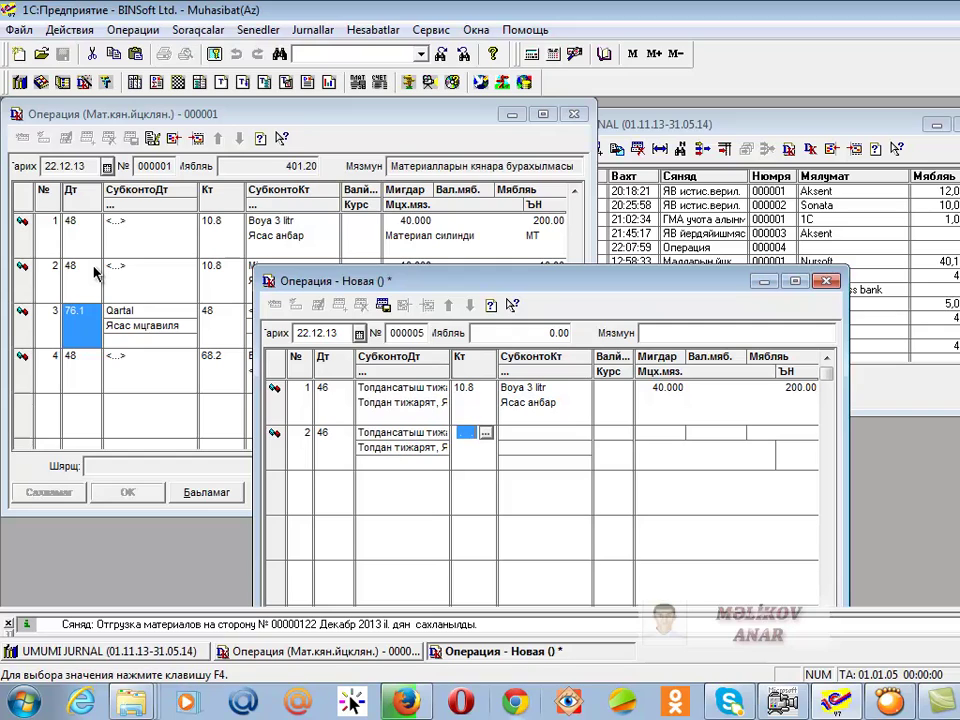
- Set the second posting line's credit to account 10.8 with material Mismar, keeping the default warehouse
type("10.8")
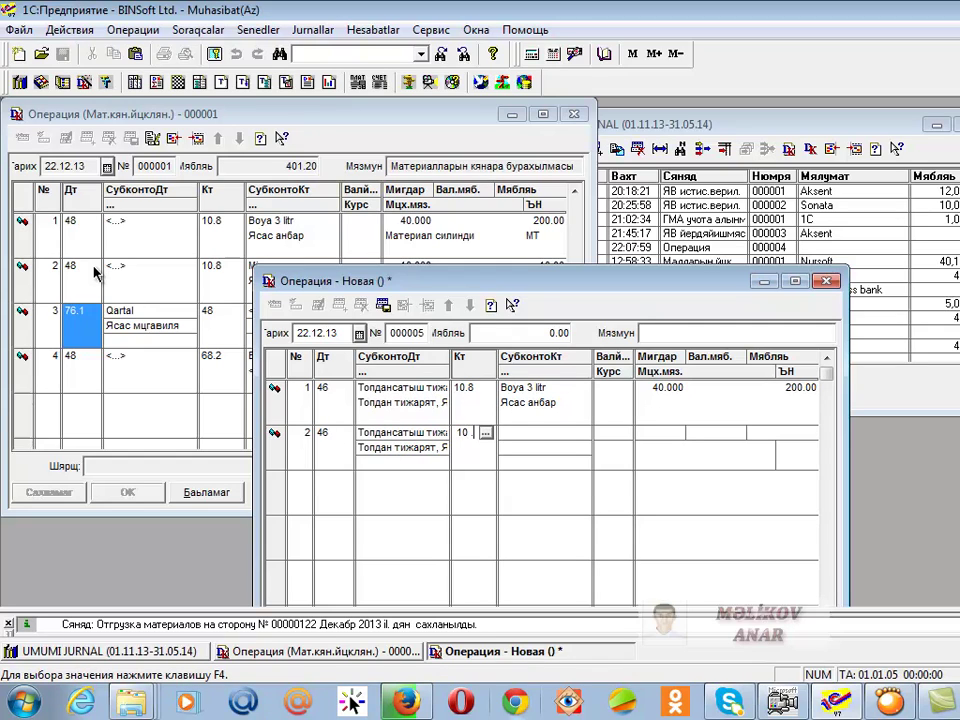
key("Return")
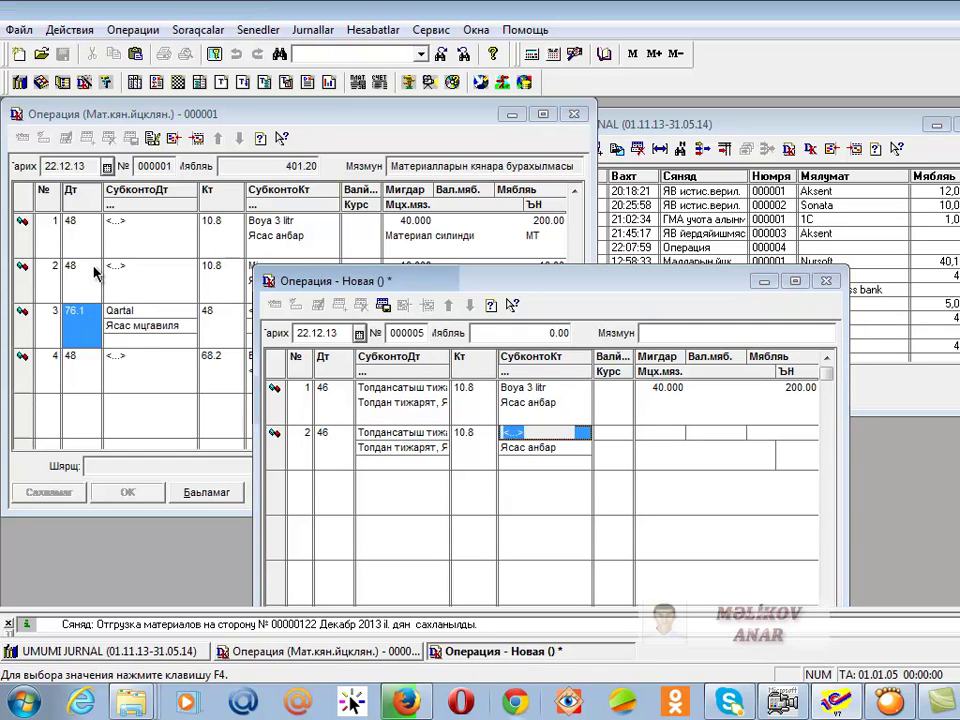
key("Down")
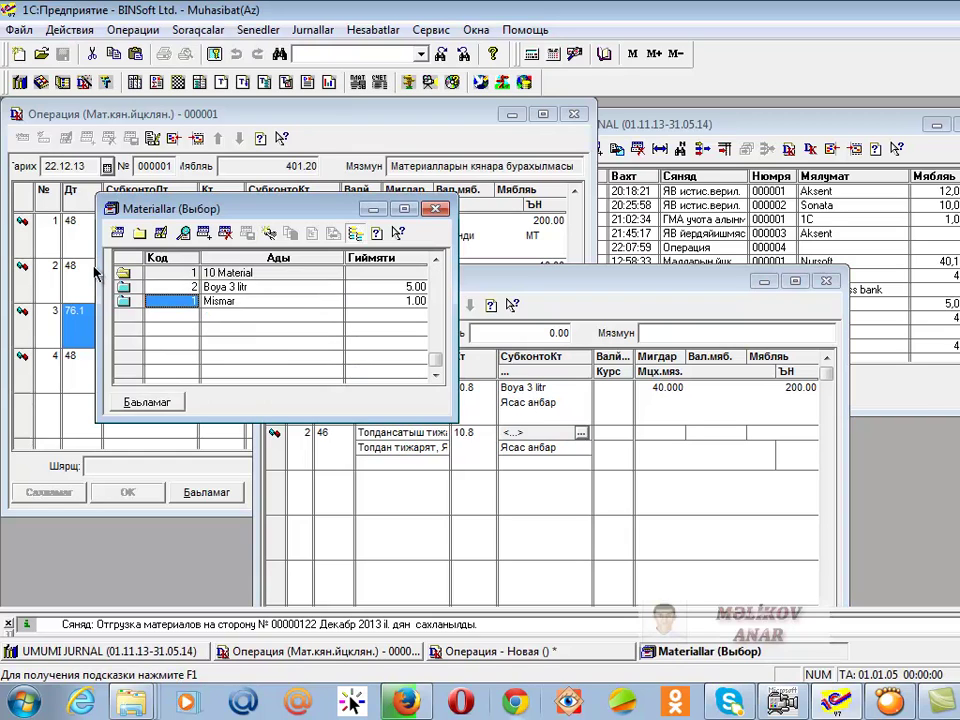
key("Return")
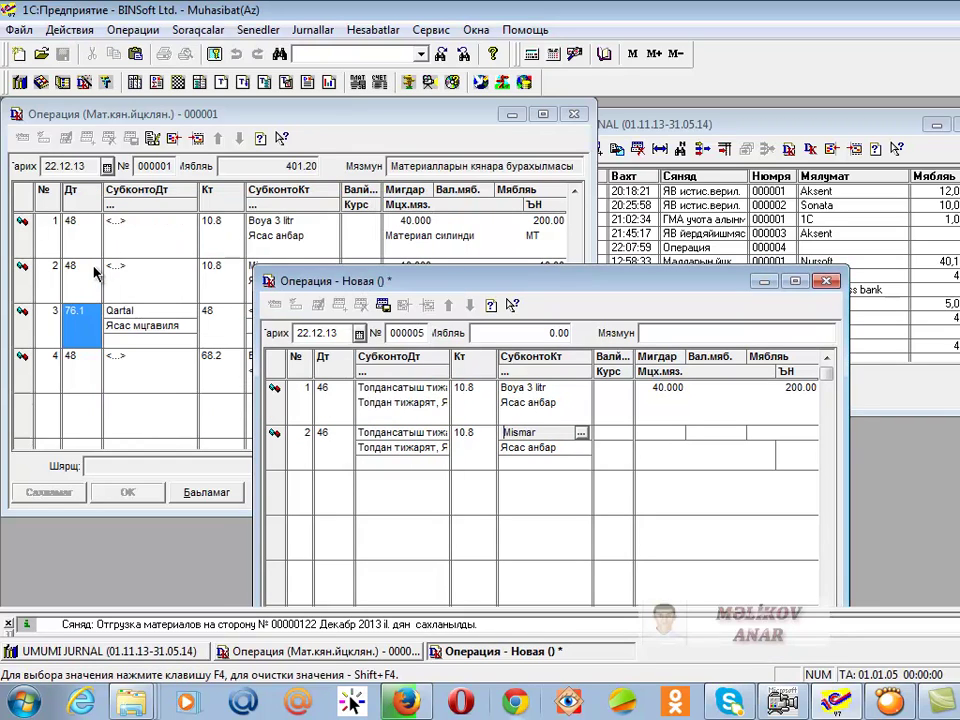
key("Return")
key("Return")
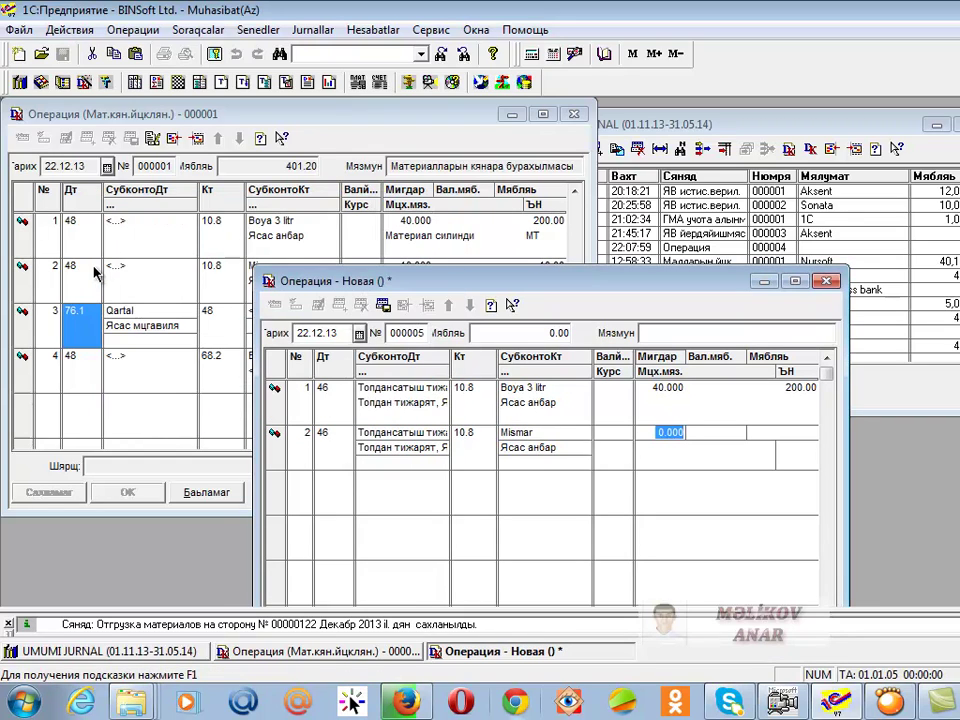
- Set the Mismar quantity to 10 in the second posting line and keep its calculated amount
type("10")
key("Return")
key("Return")
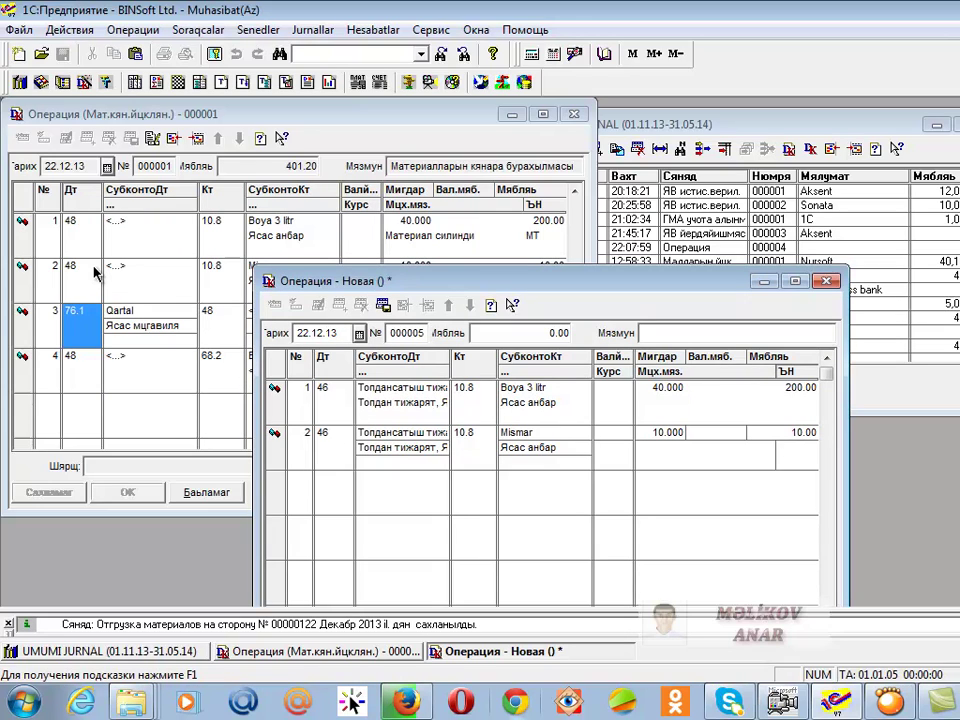
key("Return")
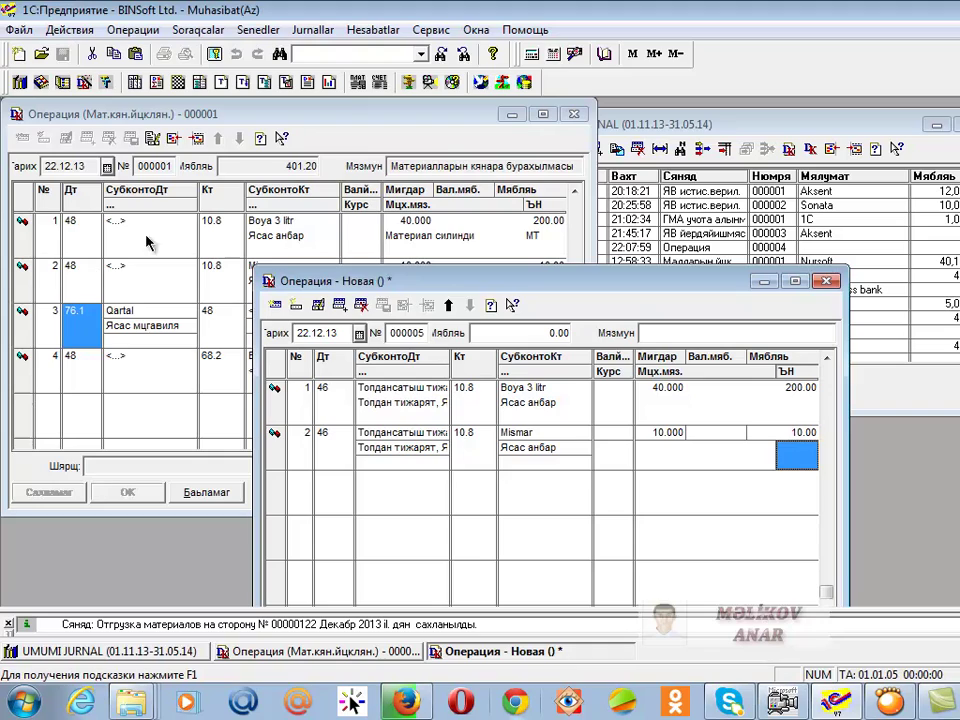
- Place the new operation's window beside the sale's postings and add a third posting line debiting account 62.1
left_click_drag(476, 284, 575, 463)
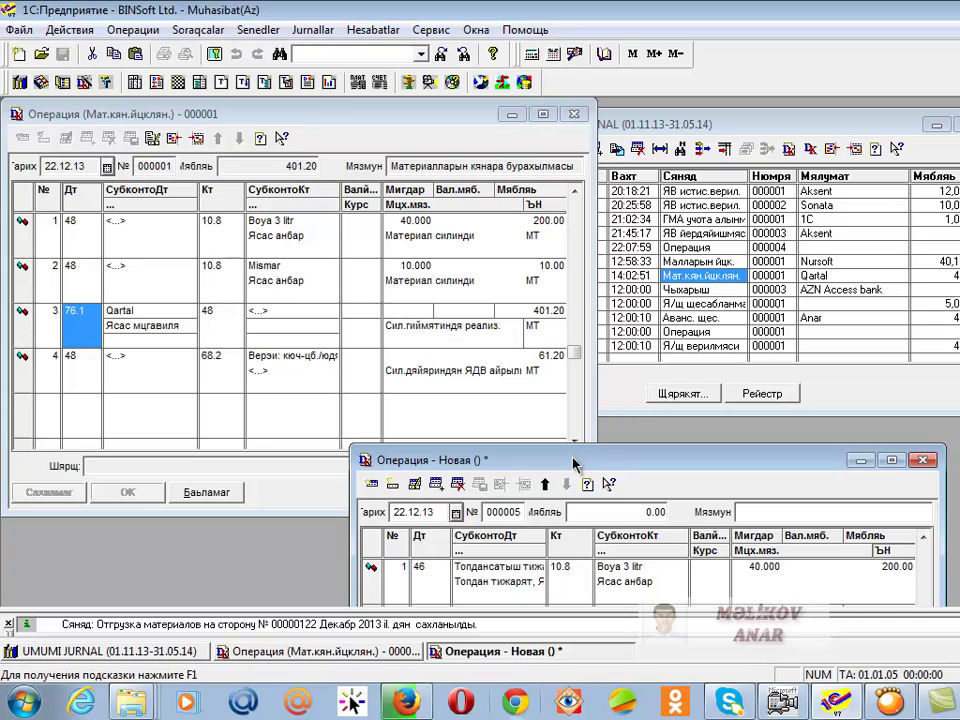
left_click_drag(575, 463, 654, 122)
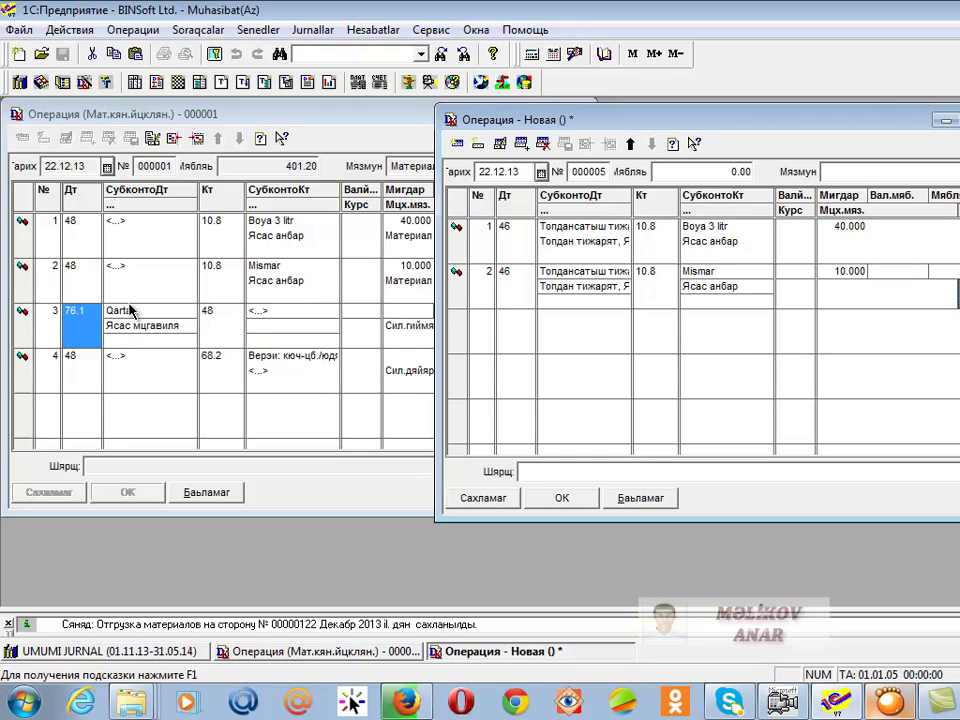
left_click(457, 143)
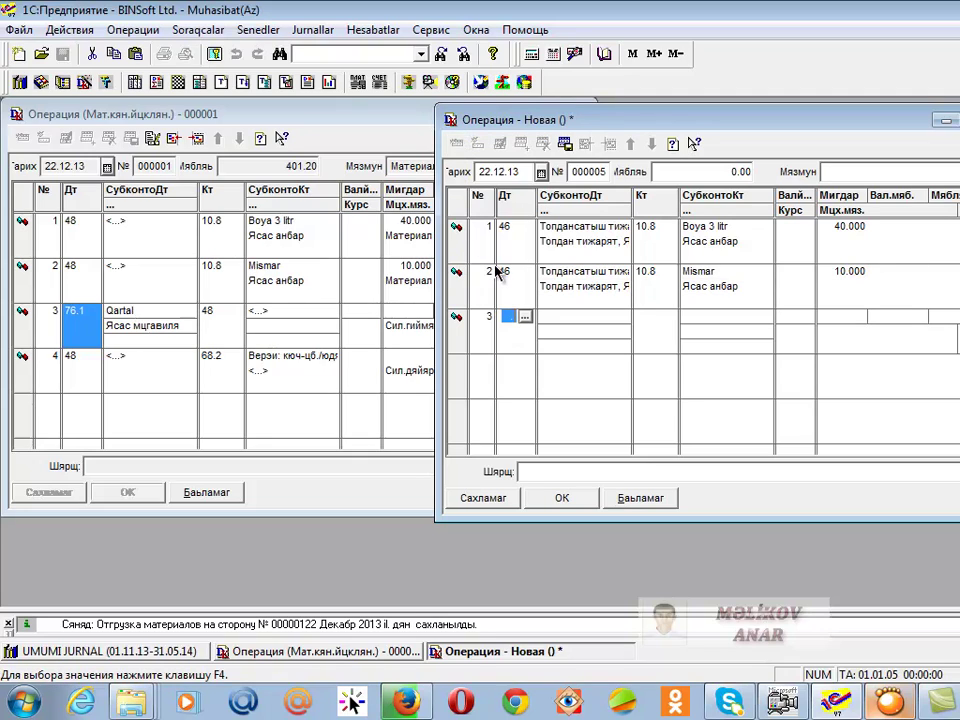
type("62")
key("Return")
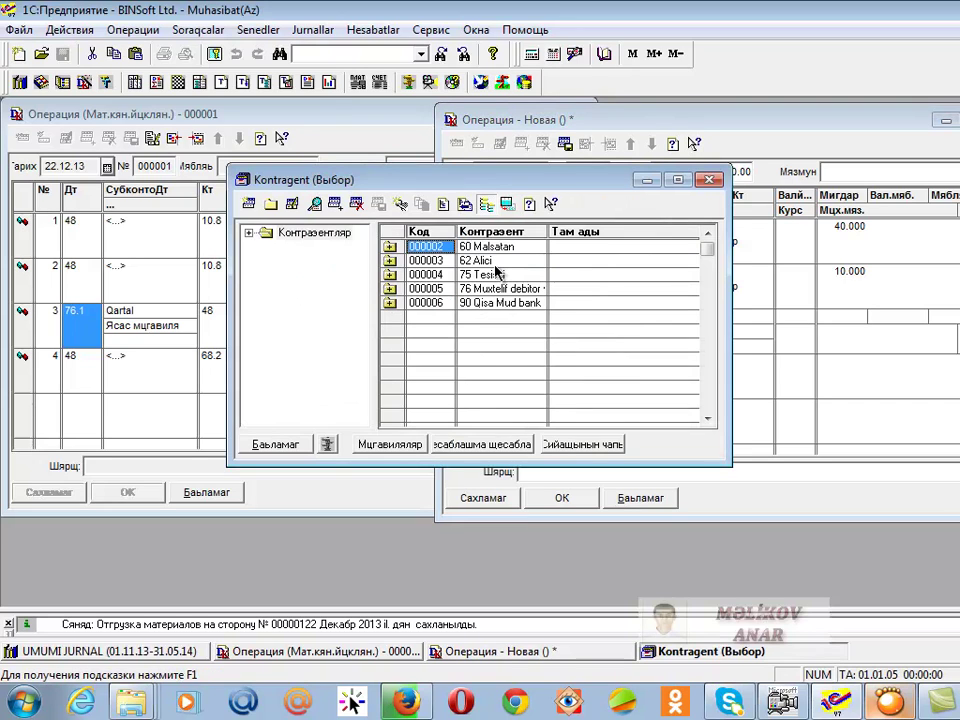
- Choose Qartal from the 62 Alici group and its contract Ясас мцгавиля as the third line's debit analytics, keeping the remaining default
left_click(495, 272)
key("Up")
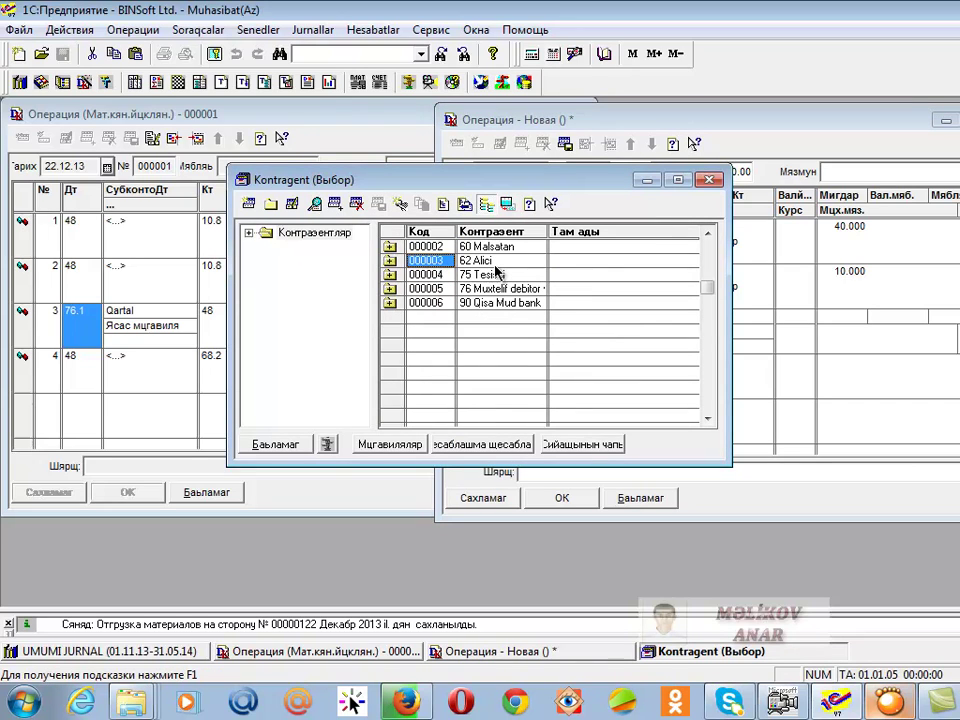
key("Return")
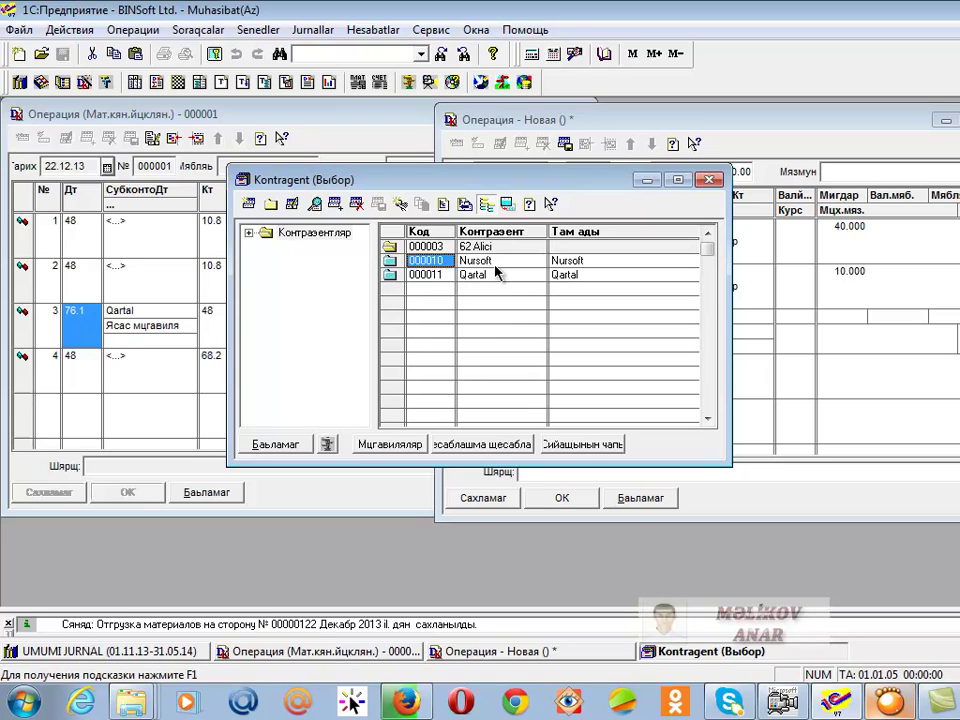
key("Down")
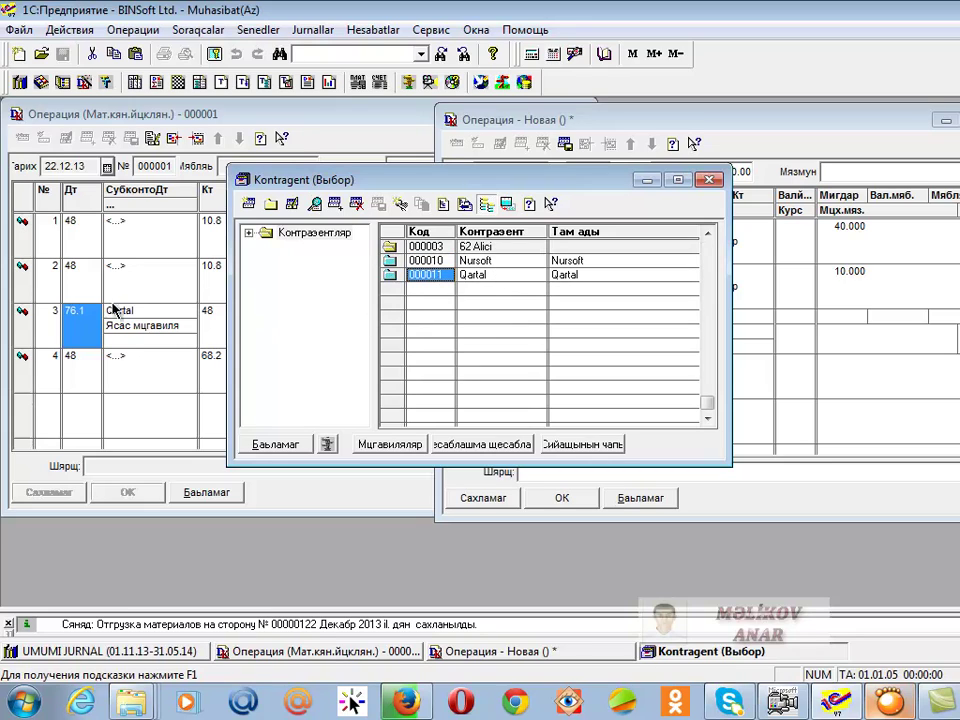
double_click(440, 280)
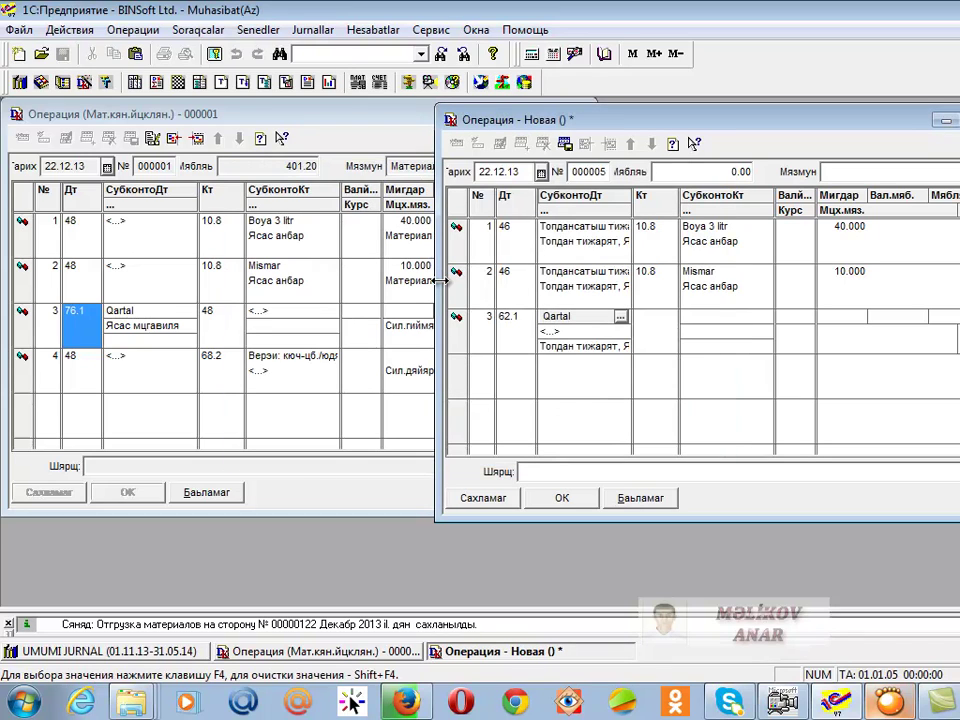
key("Down")
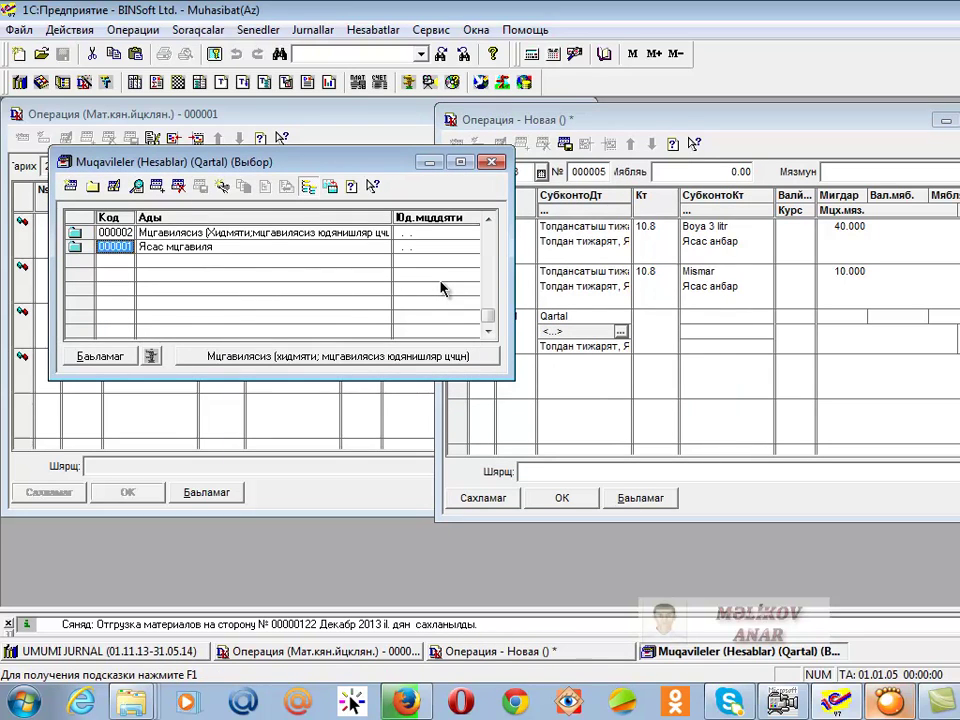
key("Return")
key("Return")
key("Return")
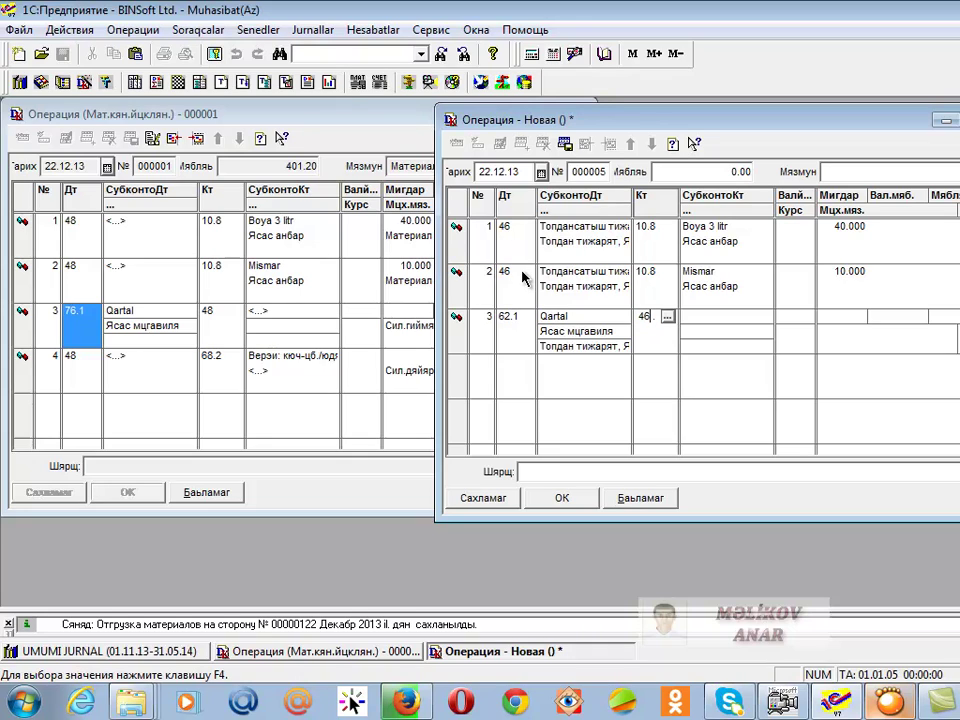
- Set the third posting line's credit to account 46, keeping its default analytics
type("46")
key("Return")
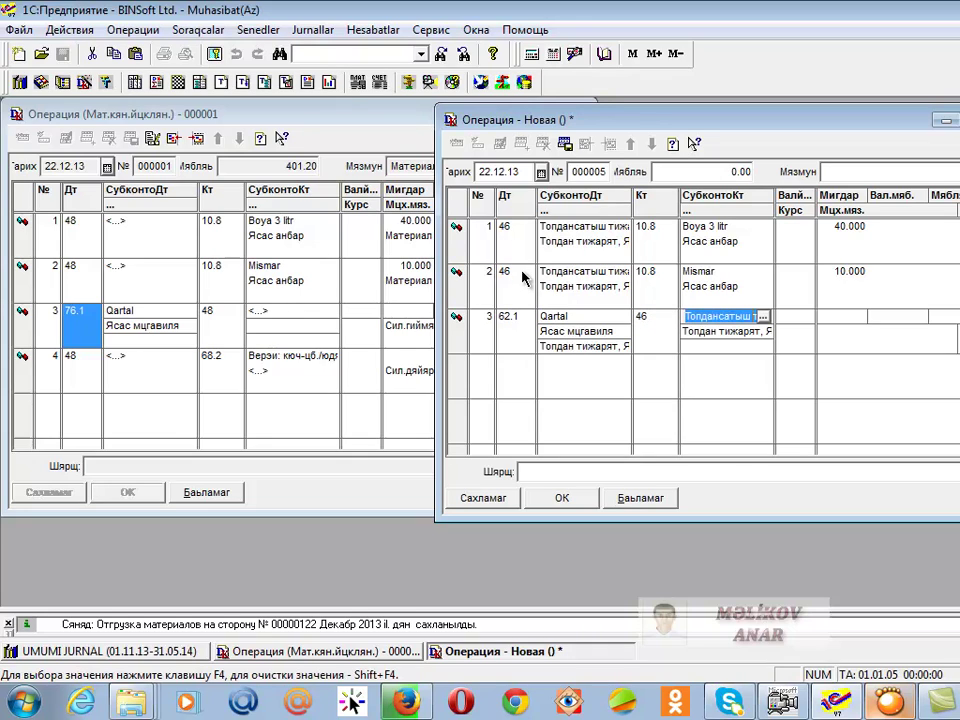
key("Return")
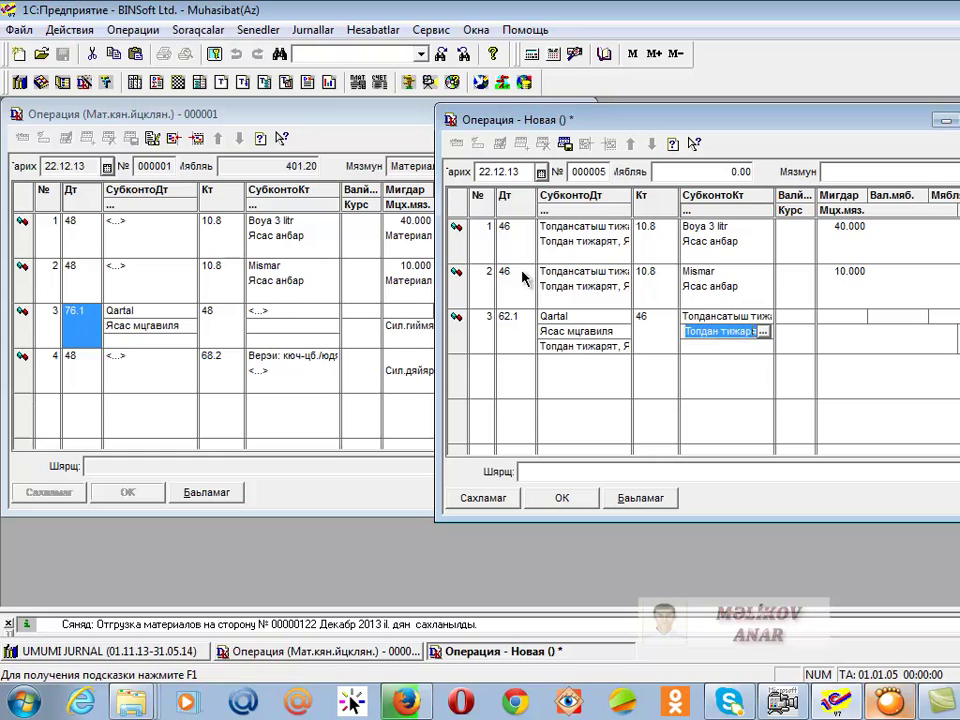
key("Return")
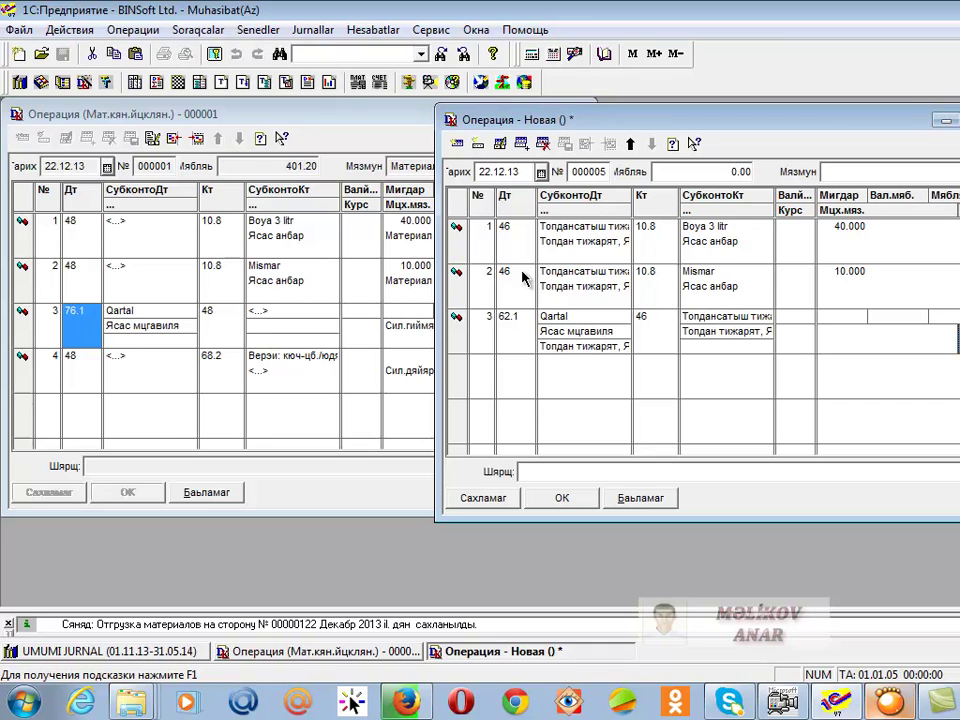
- Add a fourth posting line to the new operation debiting account 46, keeping its default analytics
left_click(457, 143)
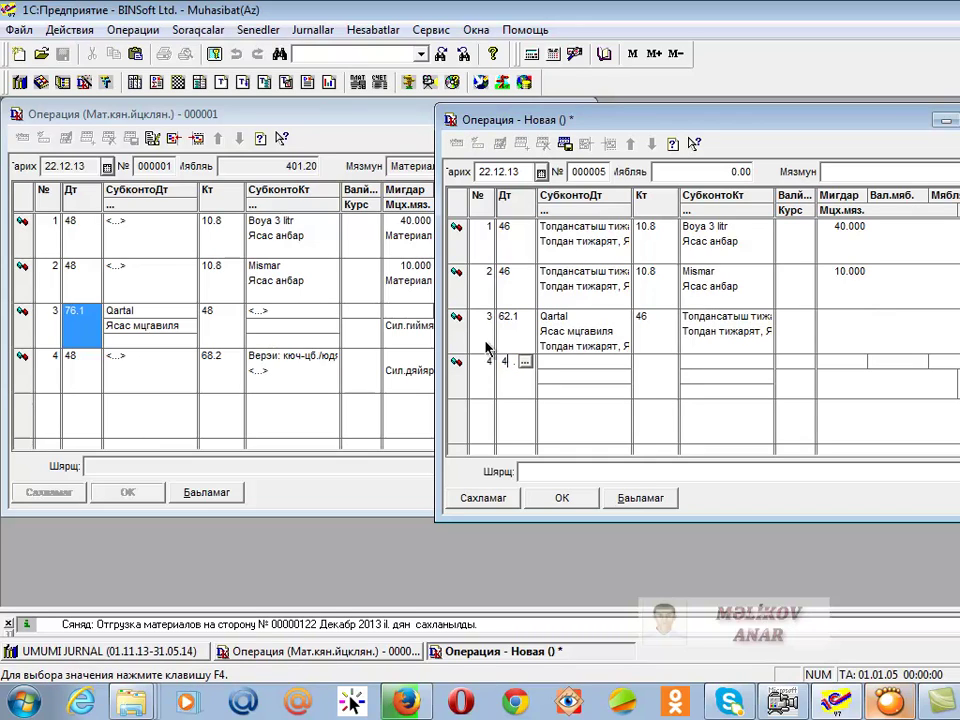
type("46")
key("Return")
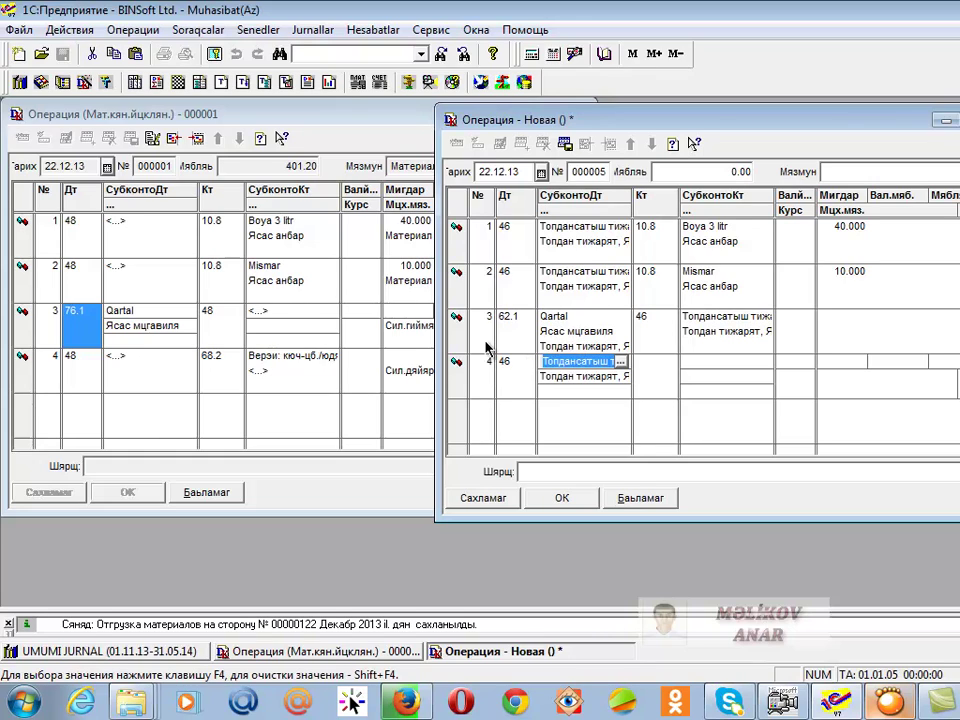
key("Return")
key("Return")
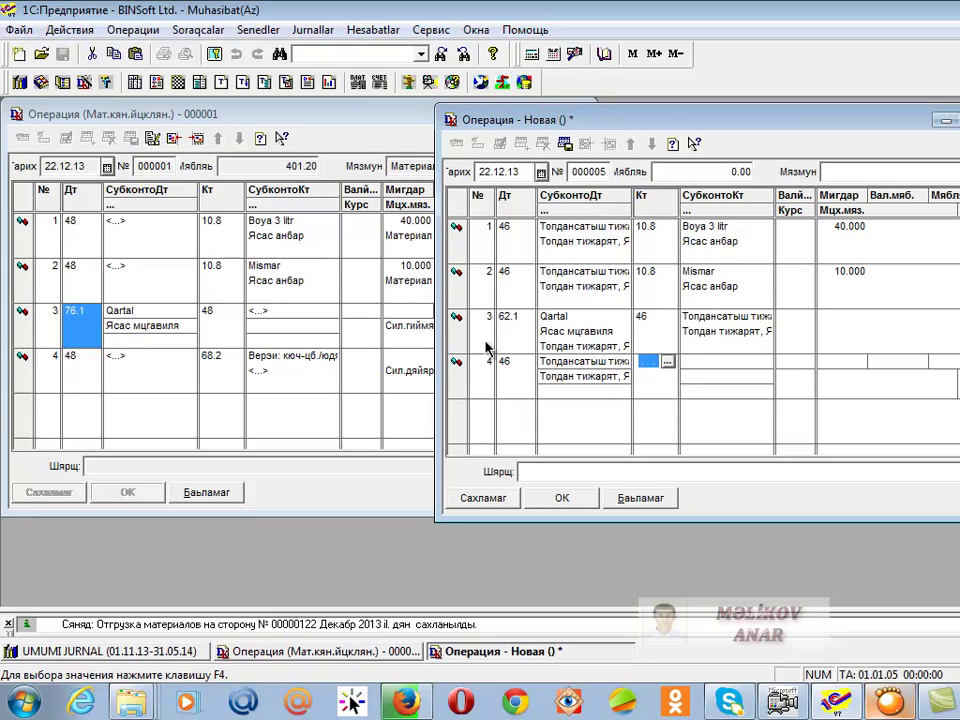
- Credit the fourth posting line to account 68.2 with the analytics Верэи: кюч-цб./юдянилиб. and Республика
type("68.2")
key("Return")
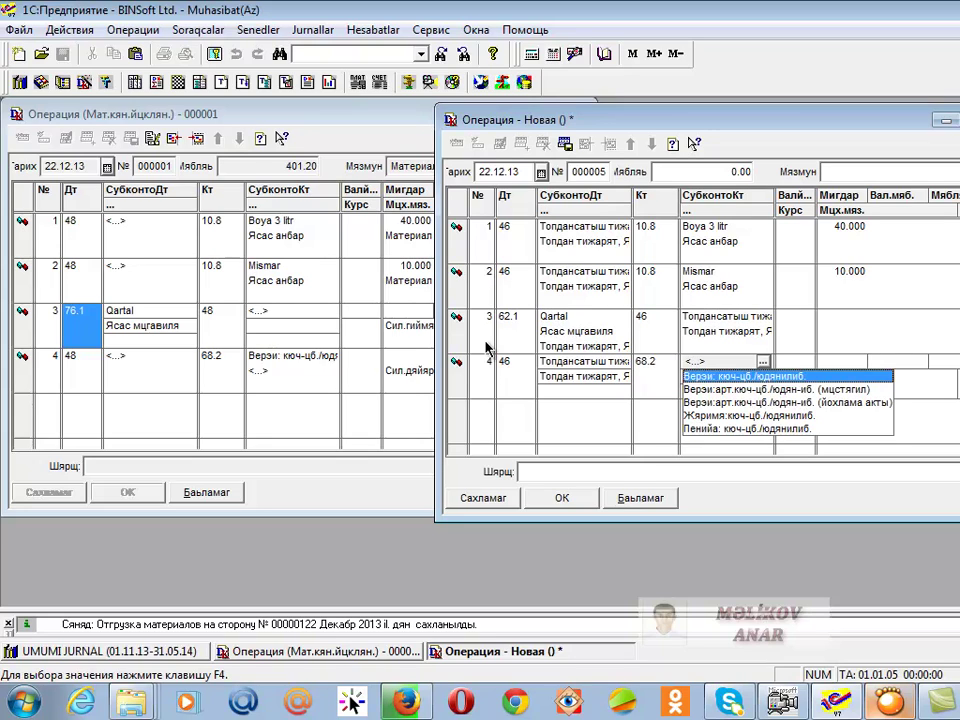
key("Return")
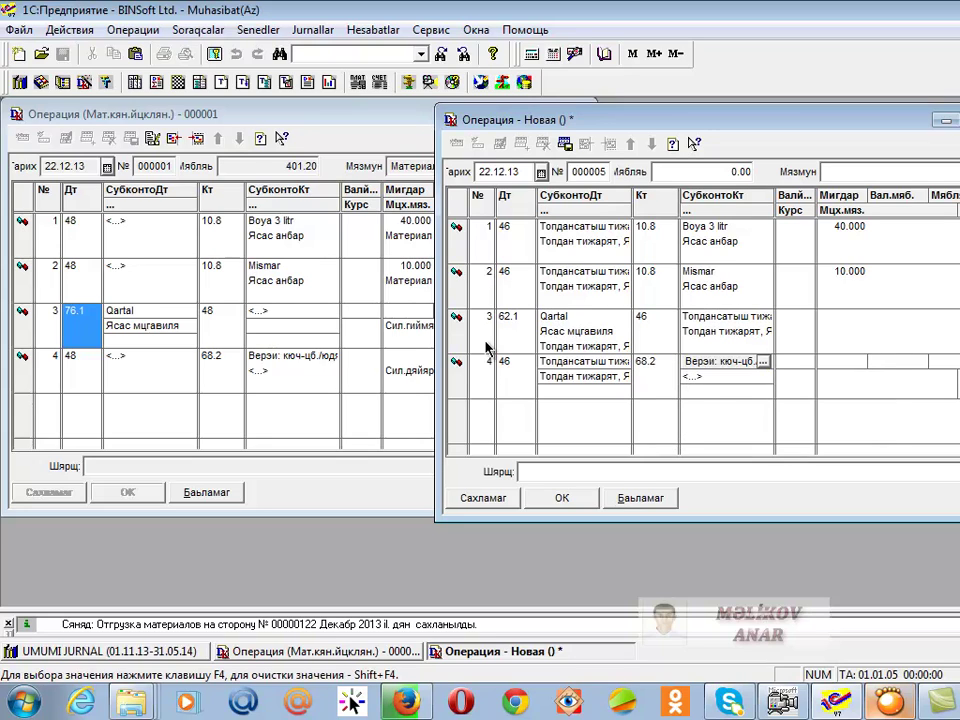
key("Return")
key("Return")
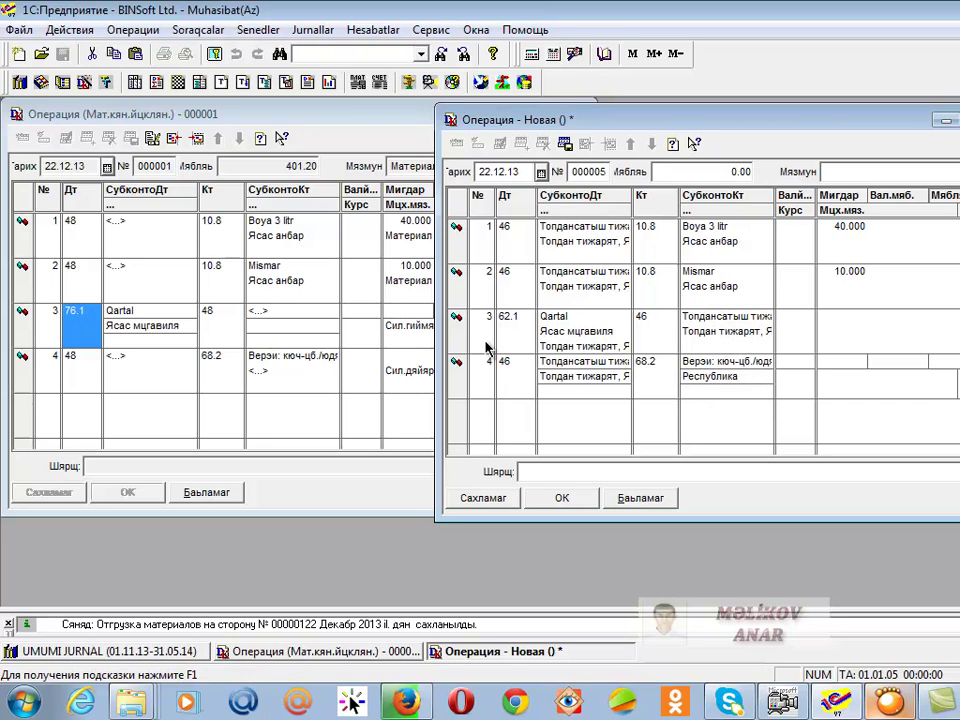
- Enter the comment "62-46 materil satdim" for the new operation and save it
left_click_drag(550, 105, 751, 119)
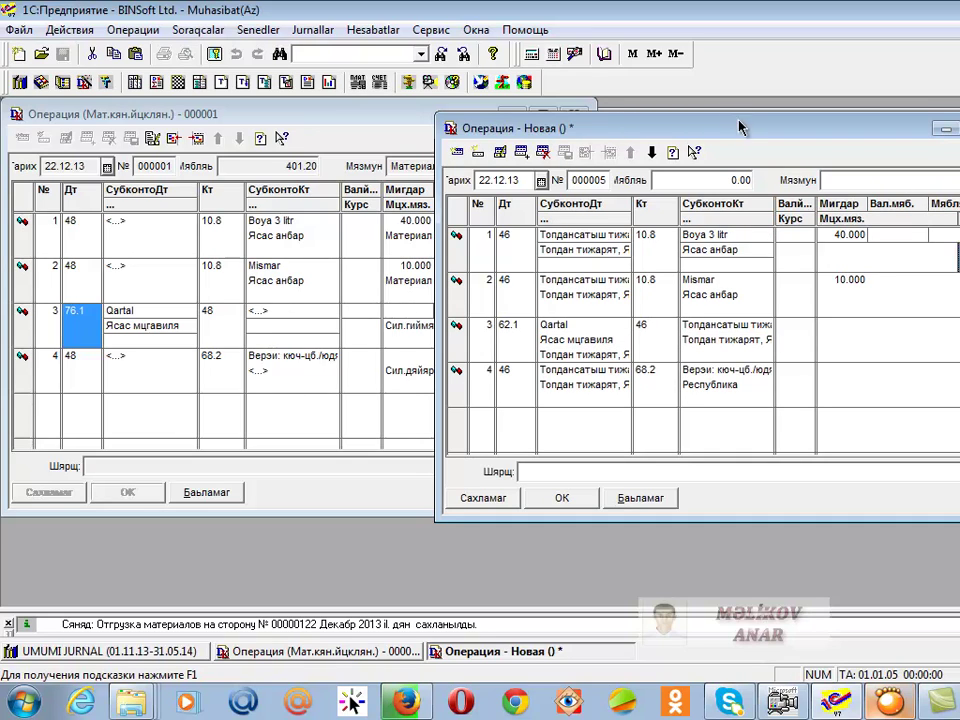
left_click_drag(690, 128, 672, 143)
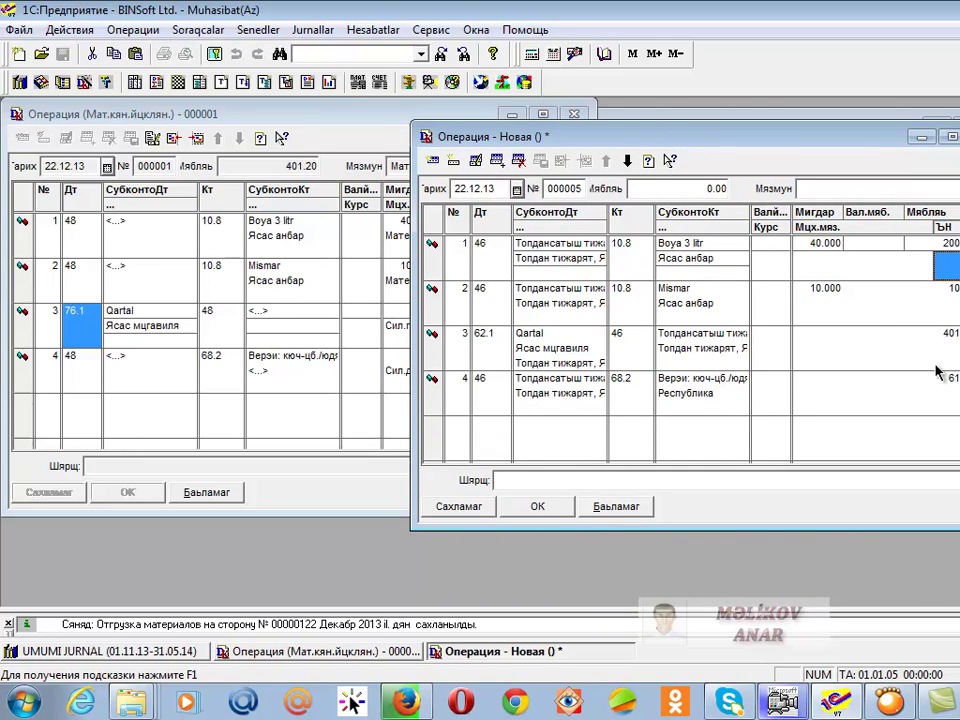
left_click(515, 480)
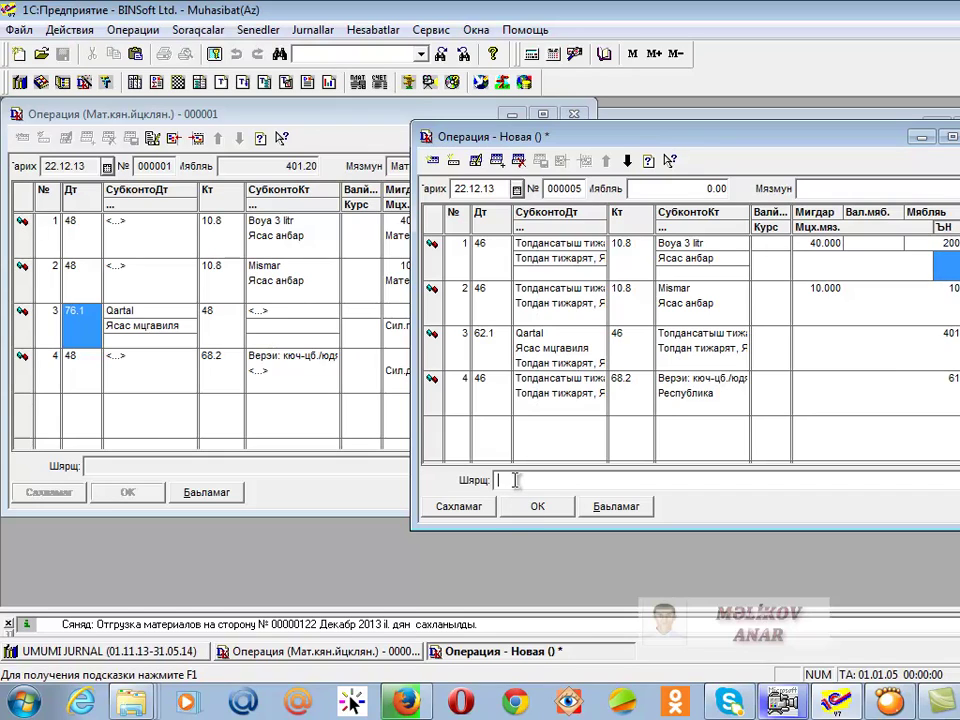
type("64")
key("BackSpace")
type("2")
type("-16")
type(" mat")
type("er")
type("il")
type(" sa")
type("tdim")
left_click(516, 480)
key("BackSpace")
type("4")
left_click(525, 508)
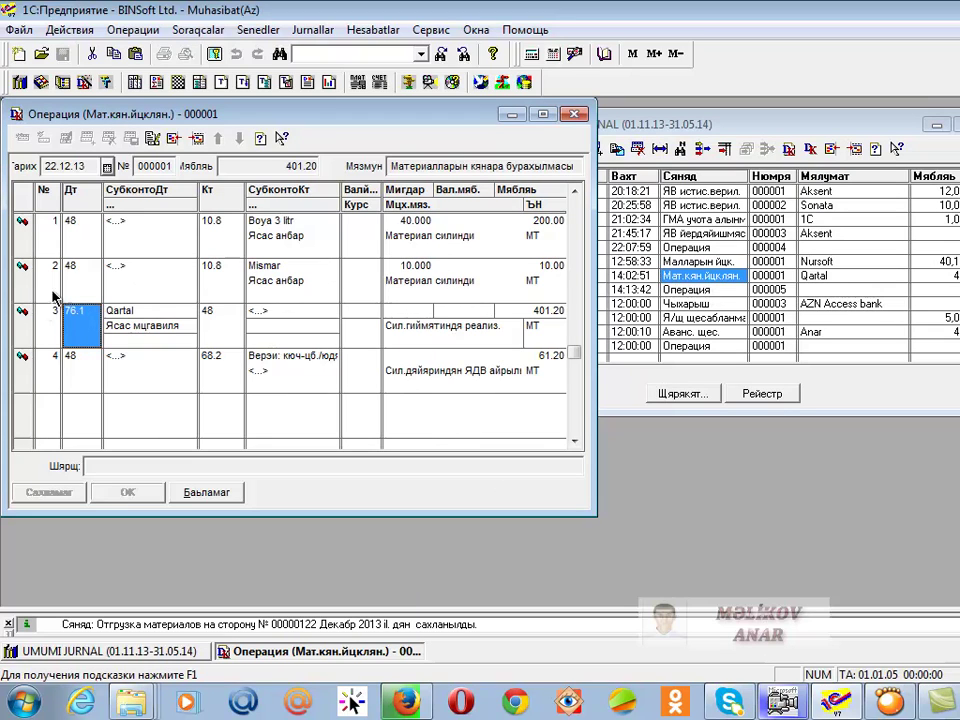
- Close the sale's postings, then open the saved 22.12.13 operation from the general journal to review its four postings
left_click(430, 84)
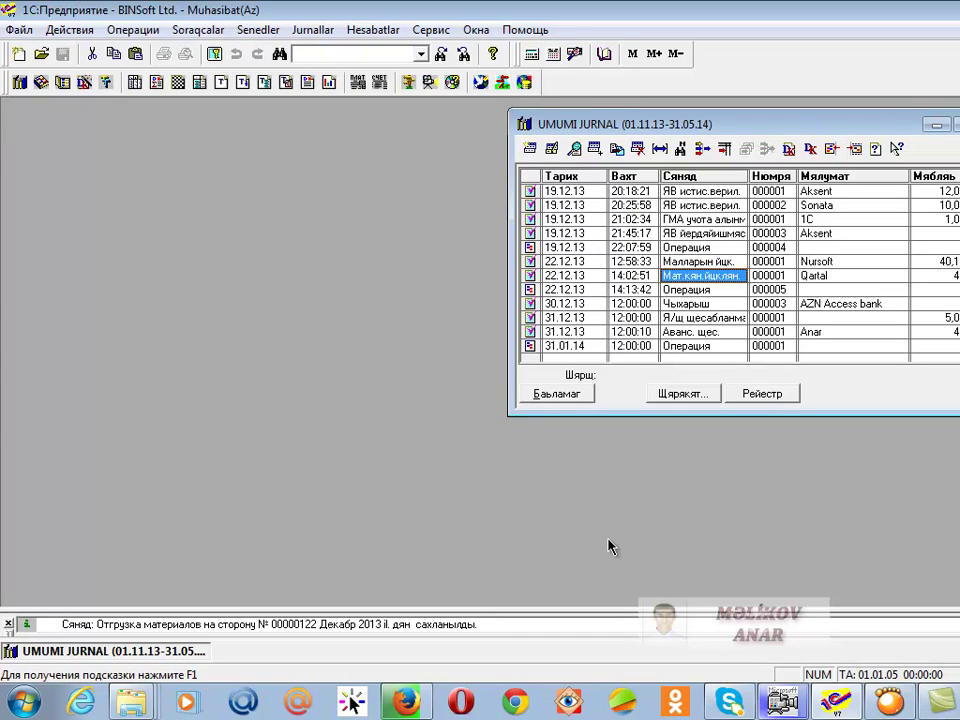
key("Down")
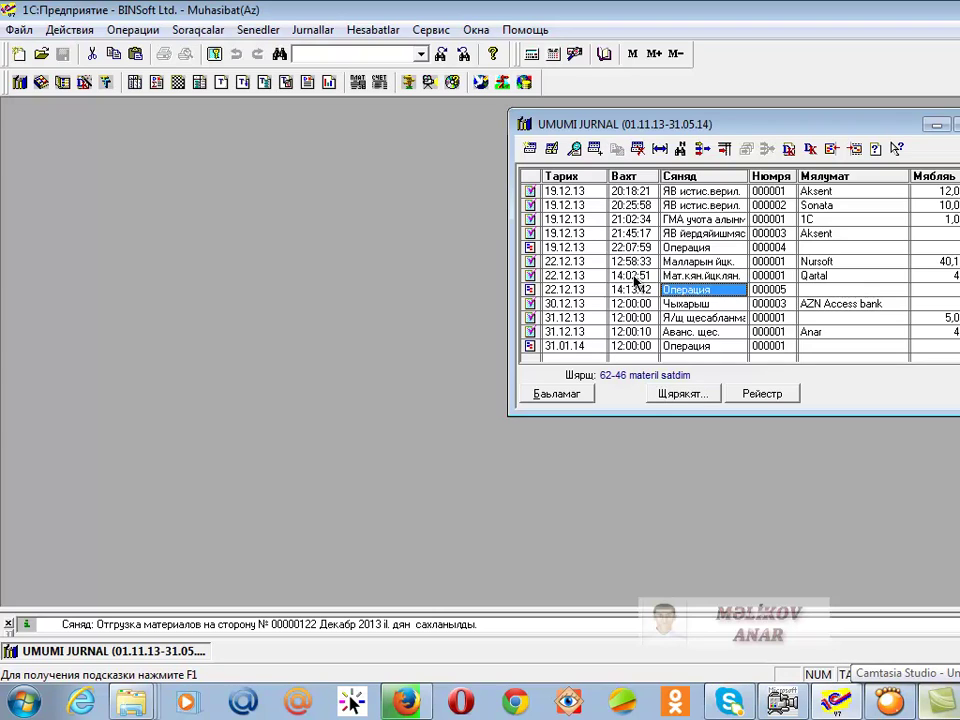
double_click(705, 292)
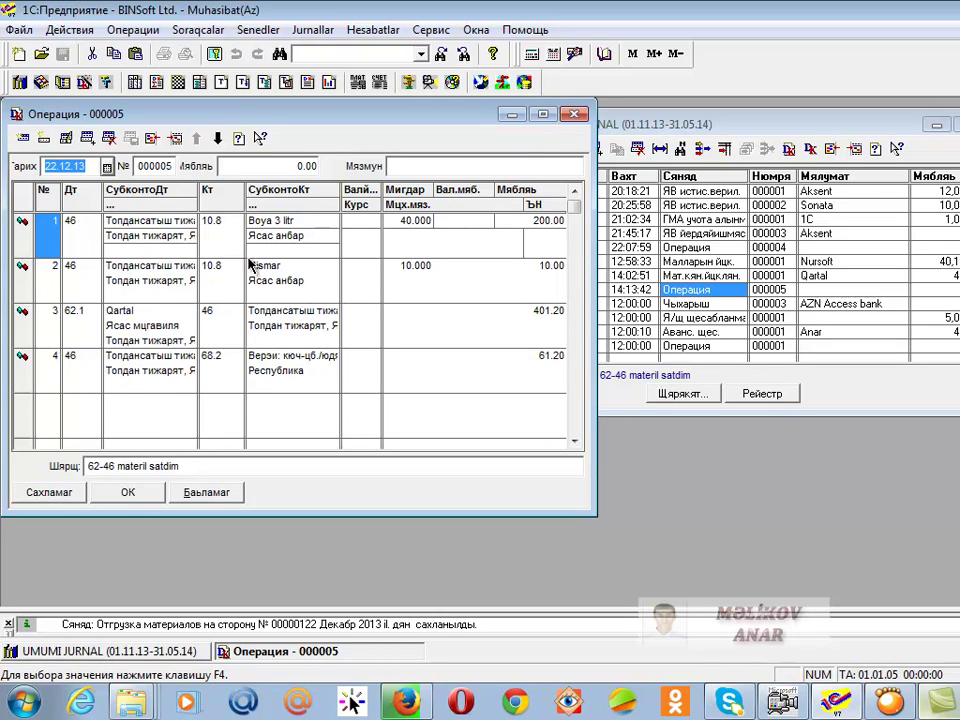
left_click(574, 113)
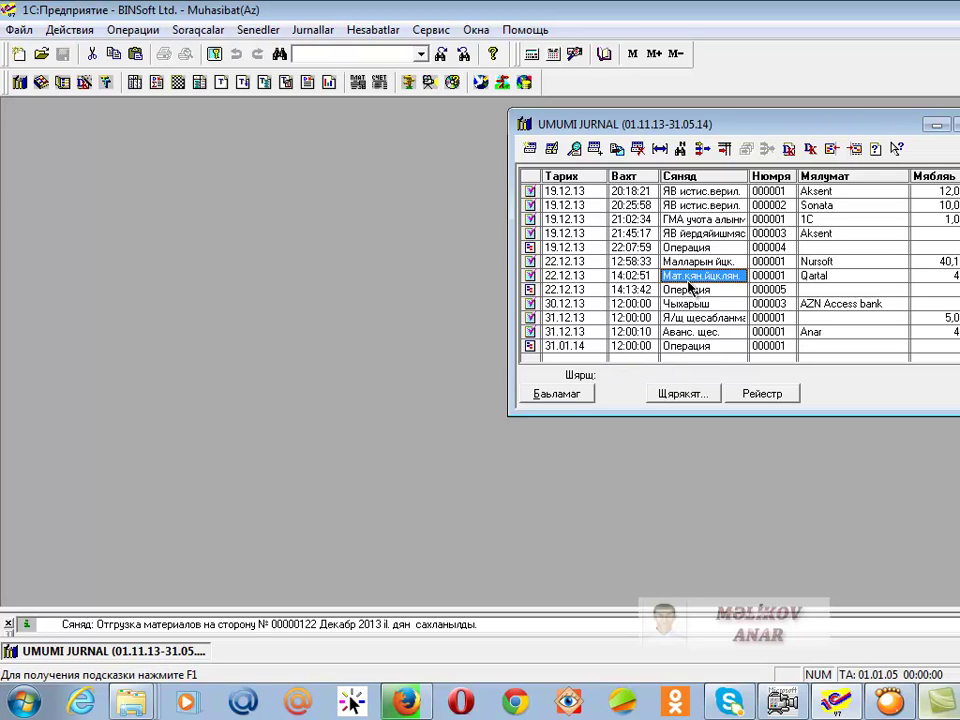
- Mark the Qartal material sale document (Мат.кян.йцклян.) for deletion and close the general journal
left_click(640, 148)
left_click(607, 392)
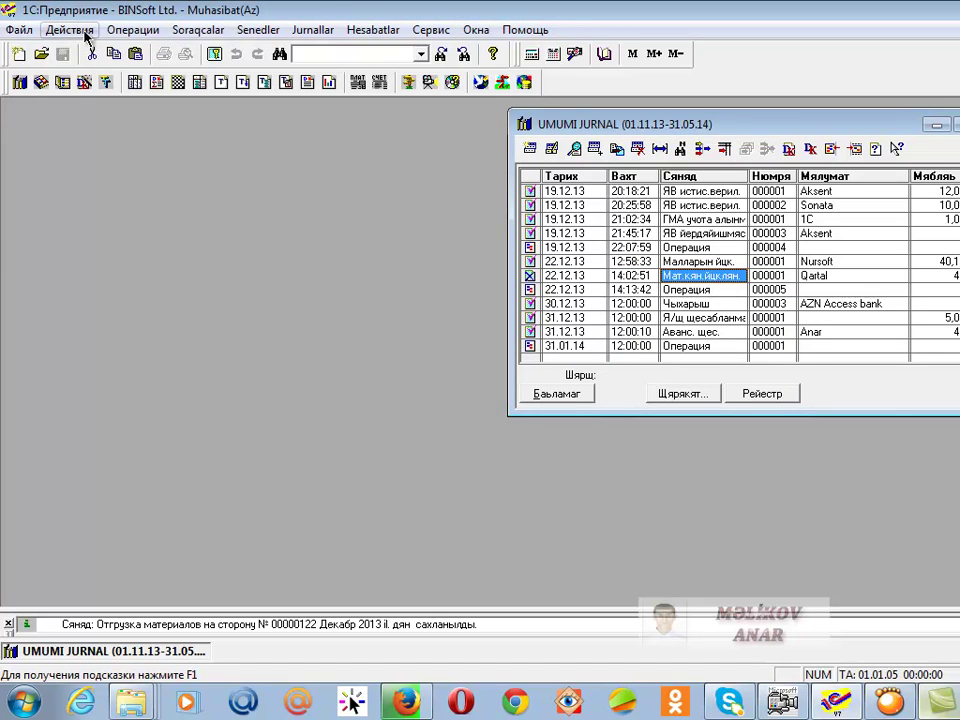
key("Escape")
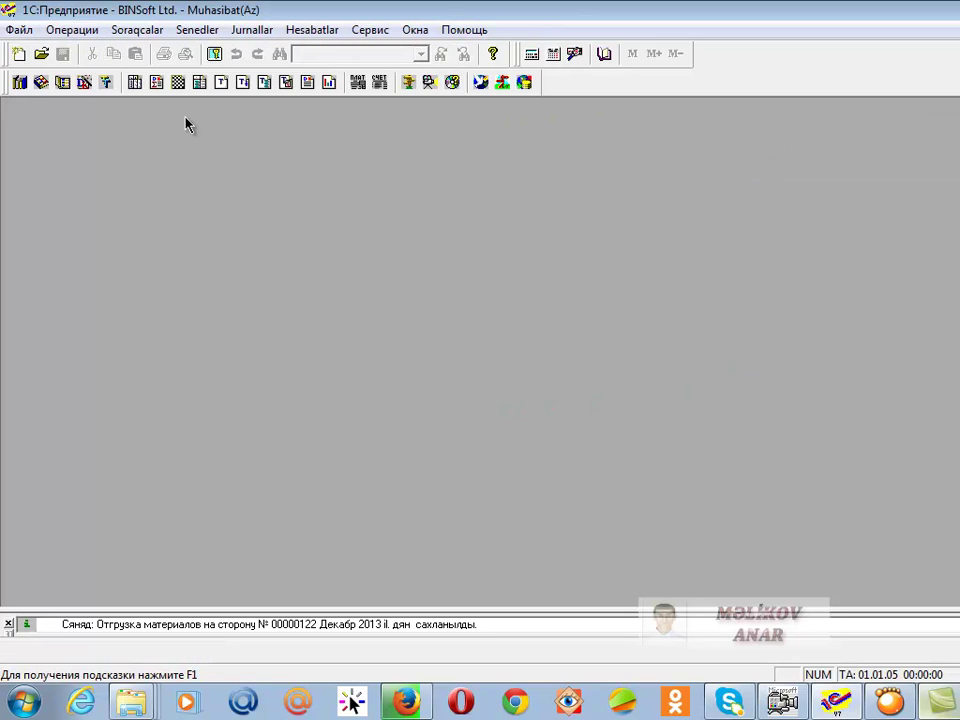
- Run the deletion of marked objects, check the marked material sale document and delete it permanently
left_click(70, 30)
left_click(137, 319)
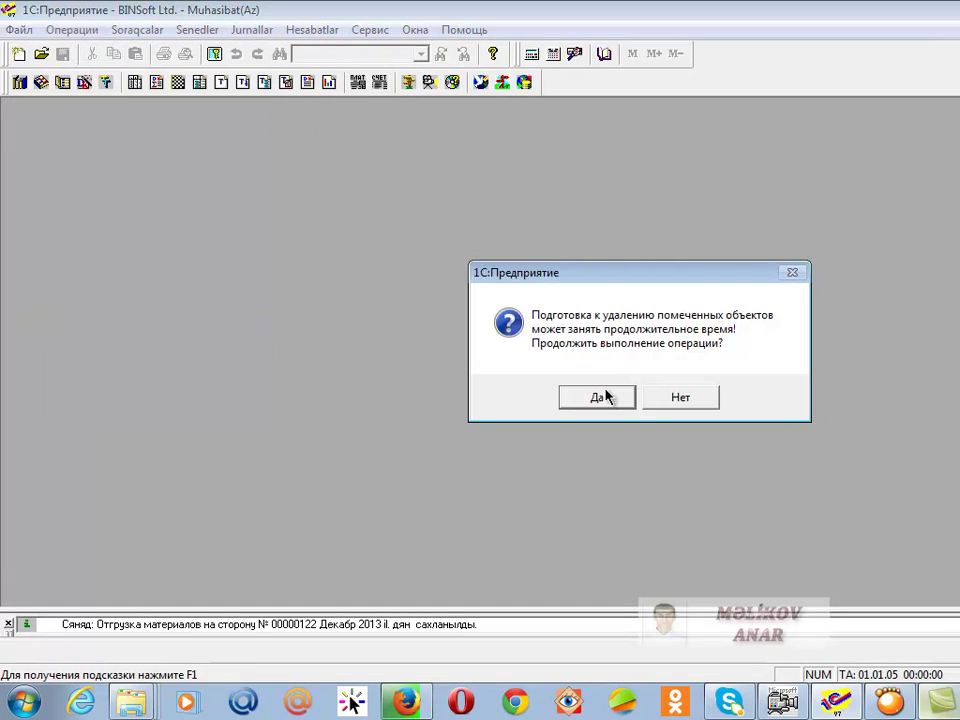
left_click(604, 397)
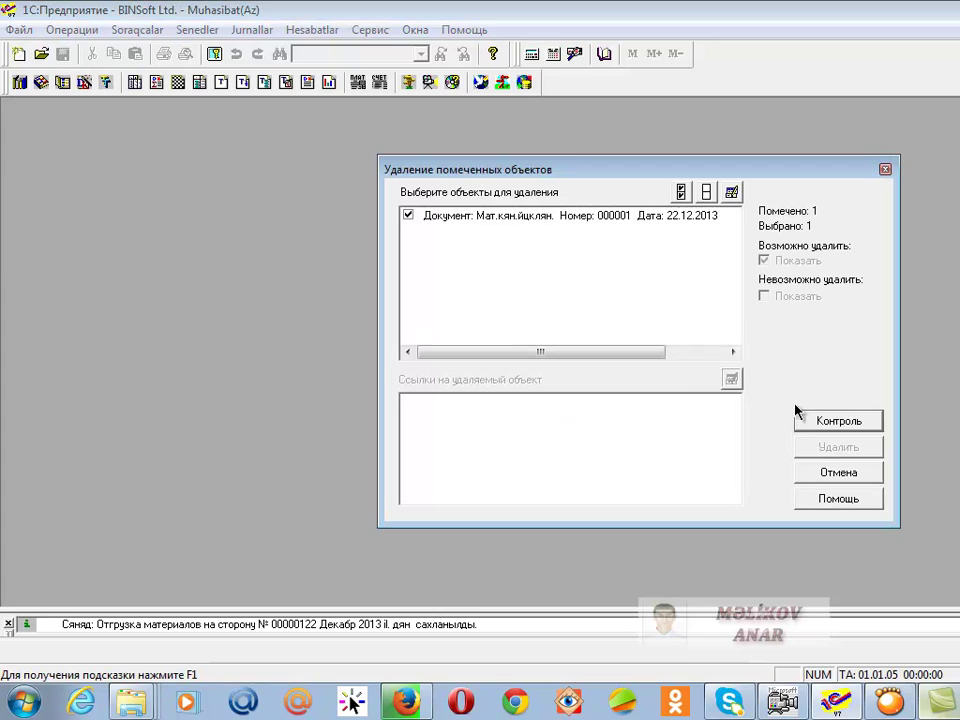
left_click(826, 424)
left_click(822, 446)
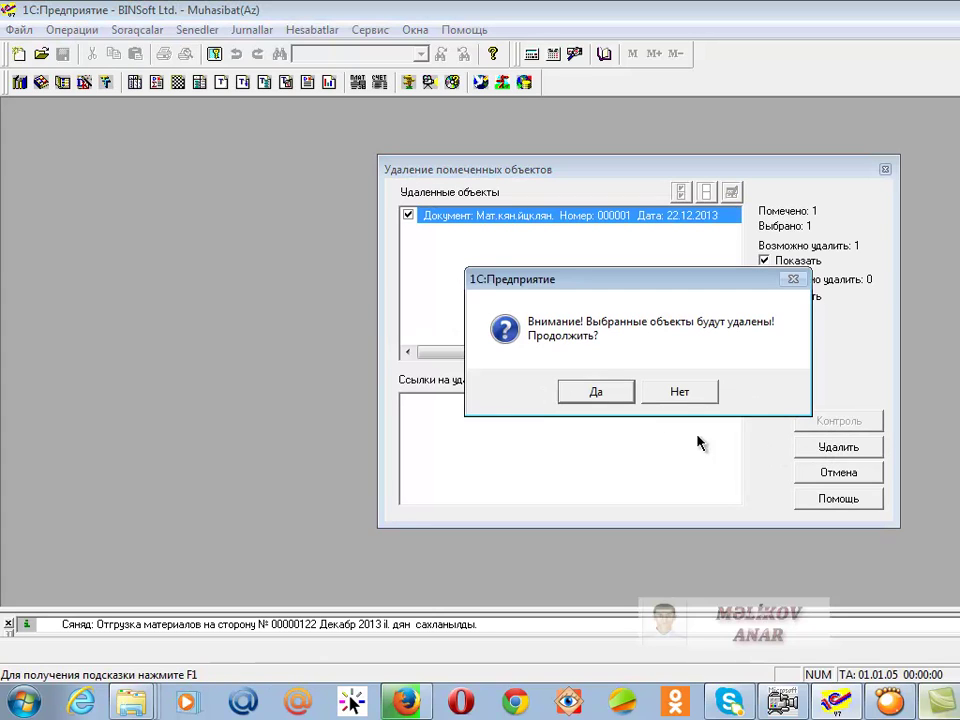
left_click(619, 395)
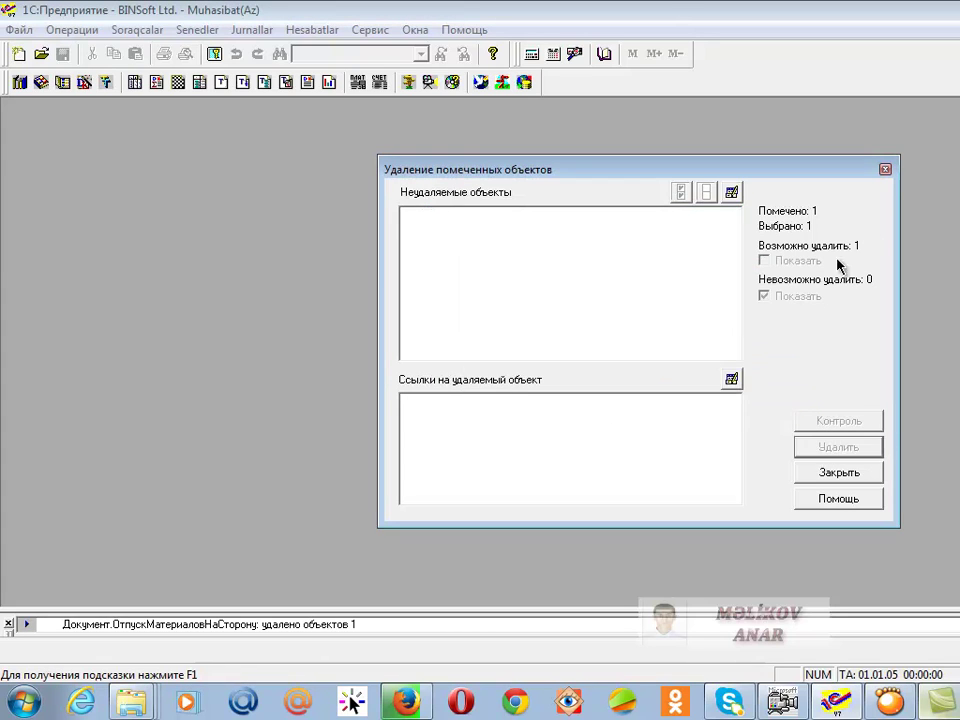
left_click(885, 169)
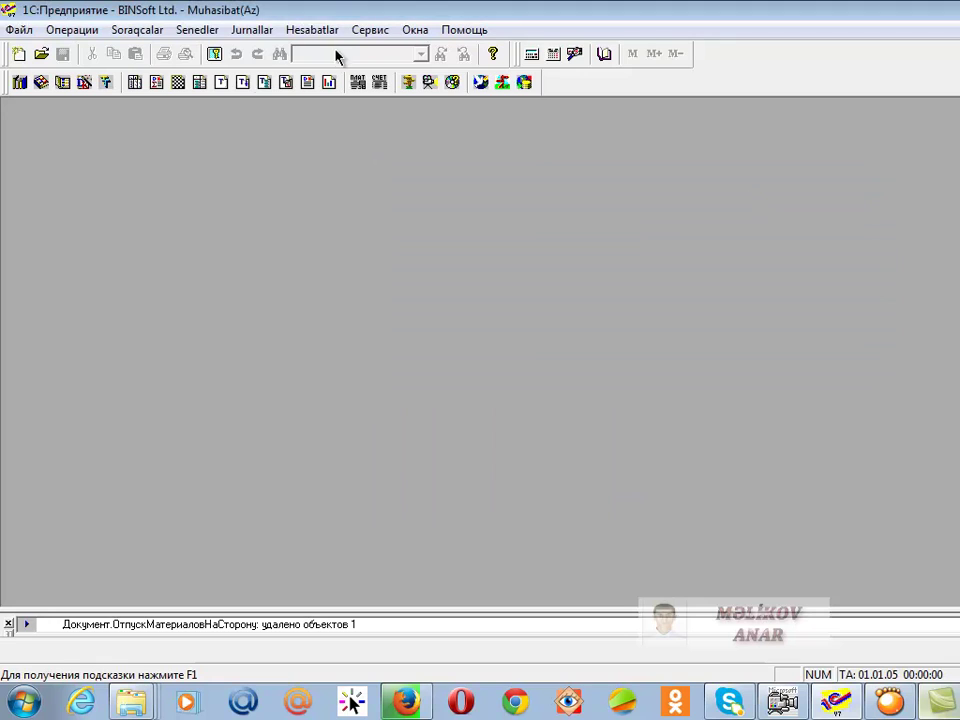
- Reopen the general journal and examine the postings of the 22.12.13 manual operation
left_click(252, 30)
left_click(282, 87)
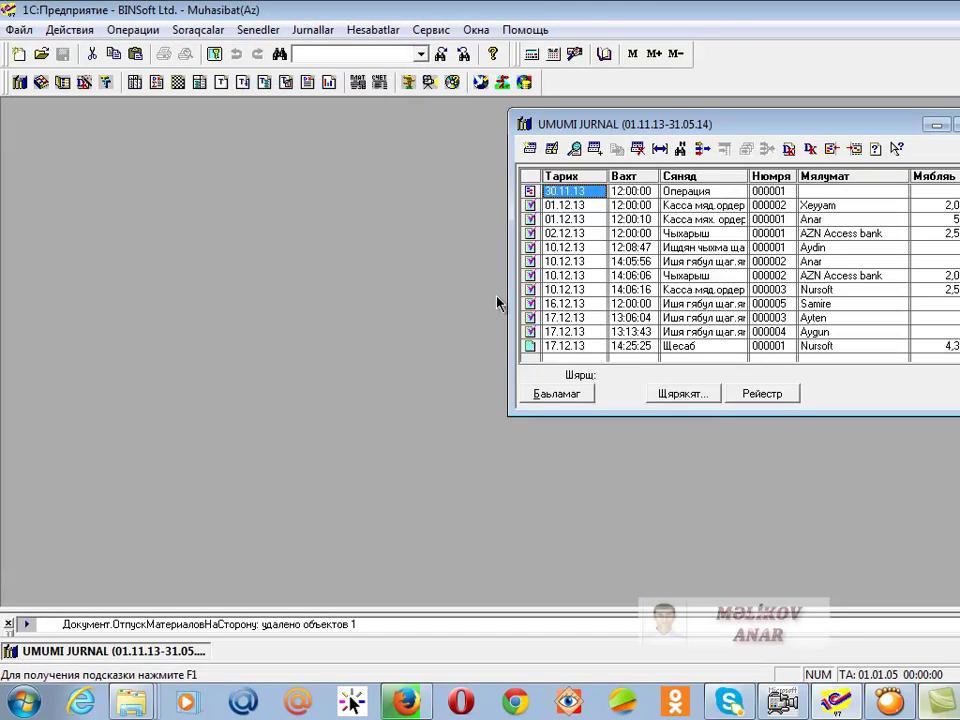
left_click(727, 280)
scroll(727, 280, "down", 2)
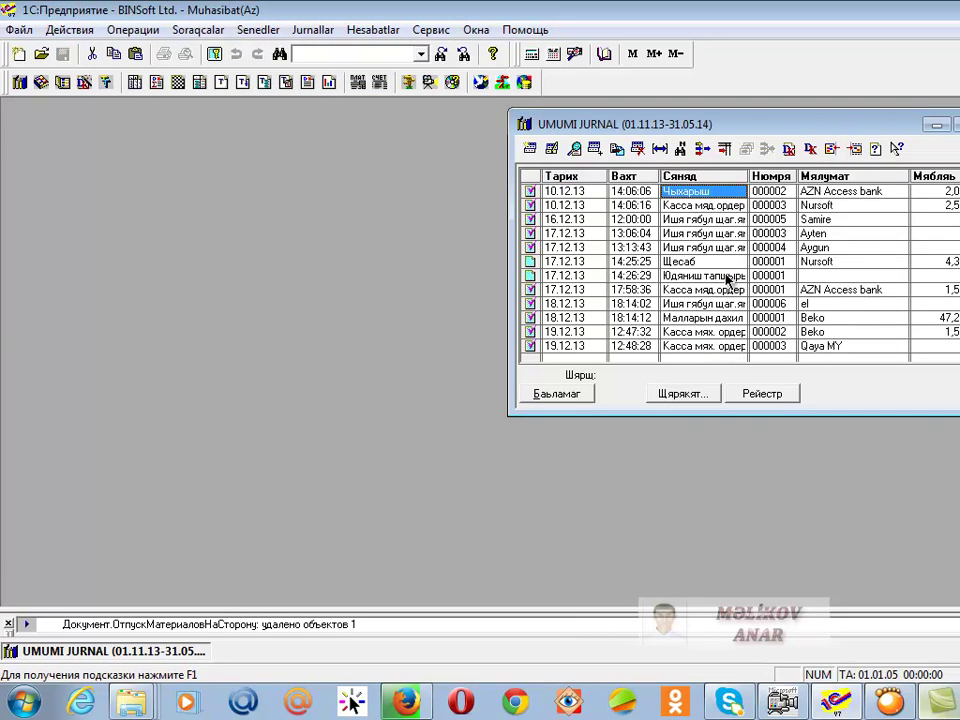
scroll(727, 280, "down", 6)
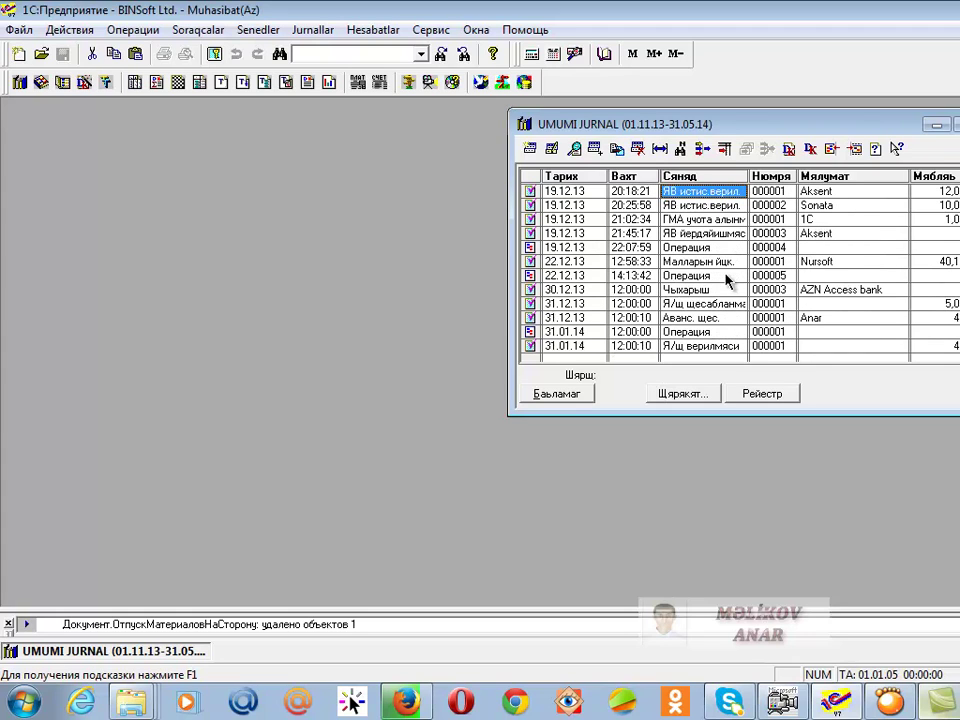
left_click(594, 263)
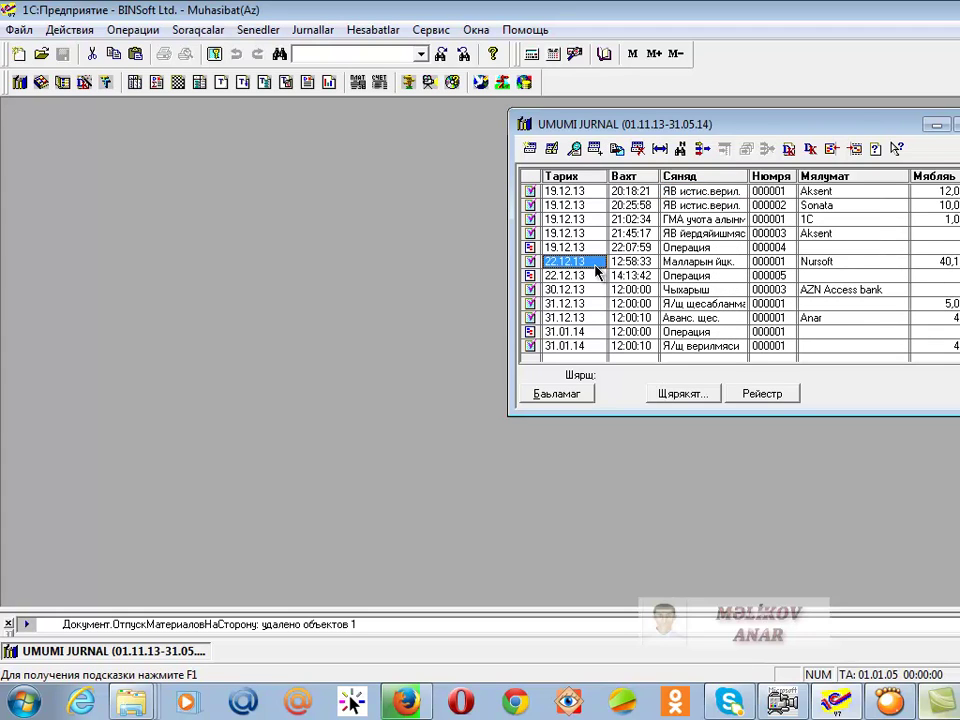
left_click(716, 281)
double_click(716, 281)
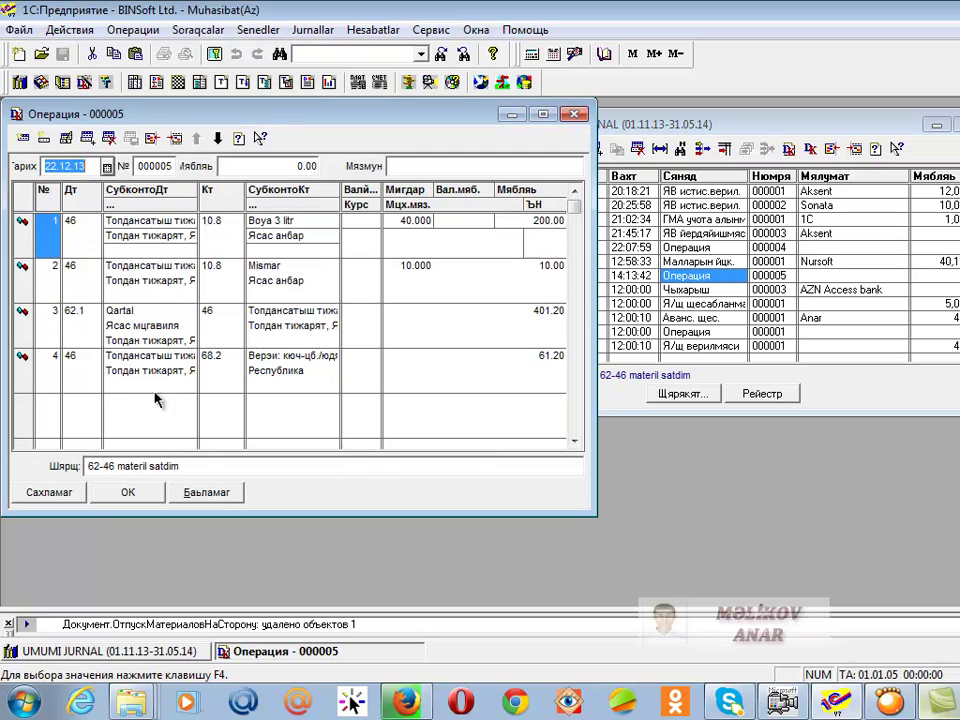
left_click(574, 114)
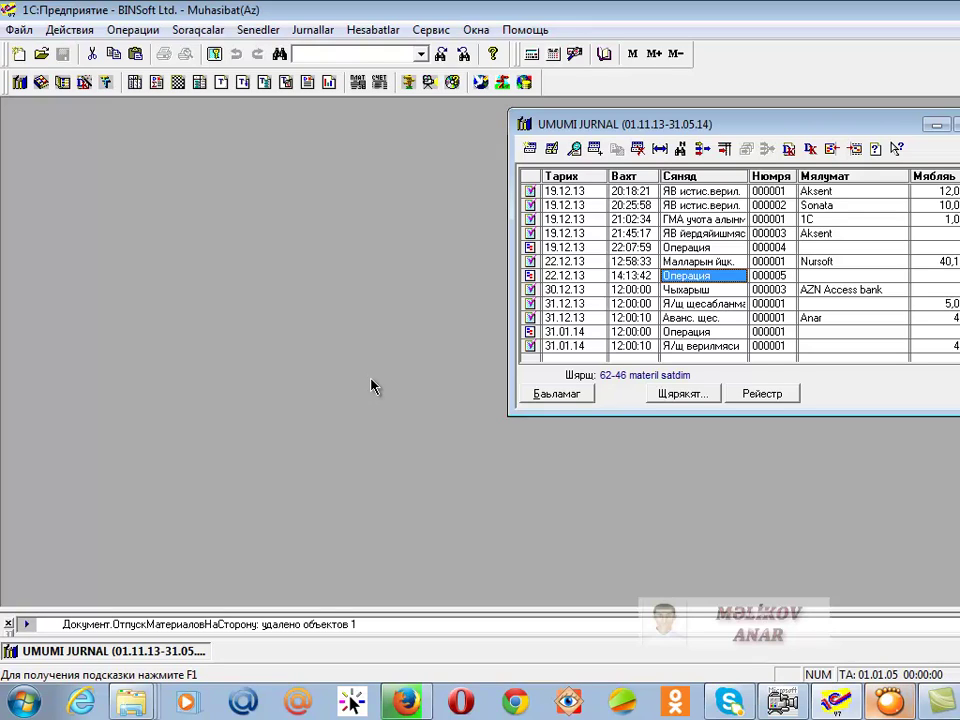
- Generate the account 62 turnover-balance report for 01.12.13–31.12.13 and examine Qartal's turnover and closing balance
left_click(373, 29)
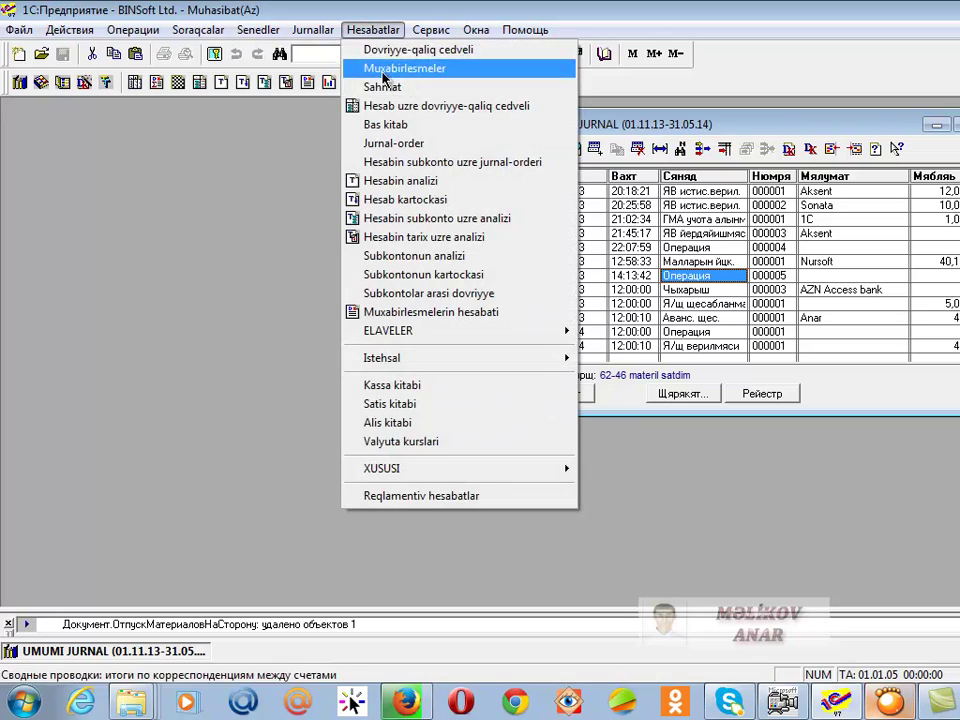
left_click(383, 106)
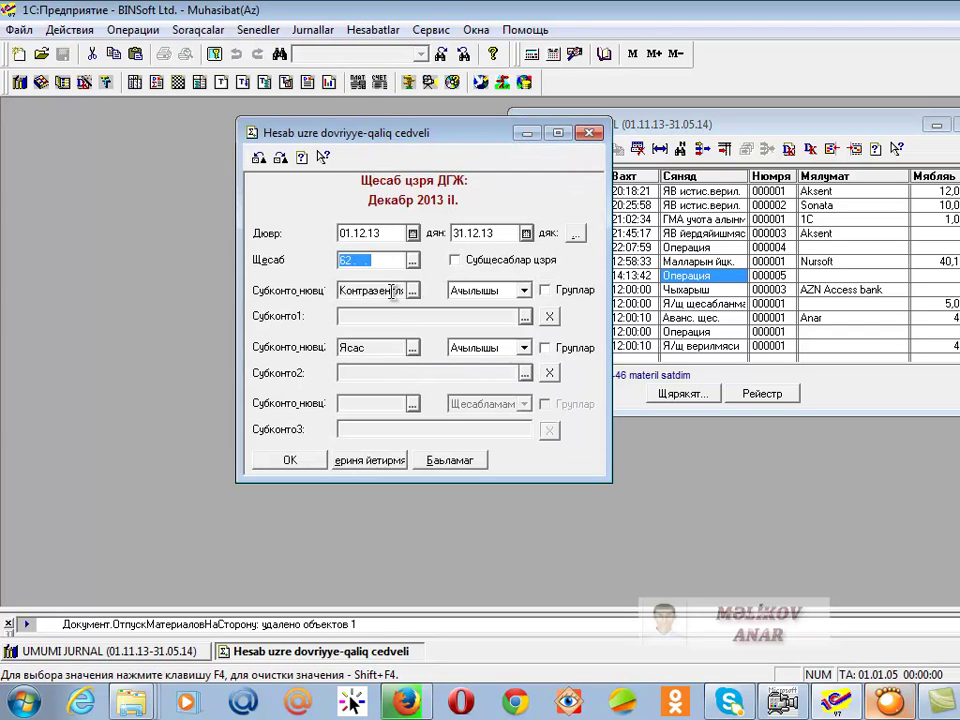
left_click(306, 461)
left_click(16, 268)
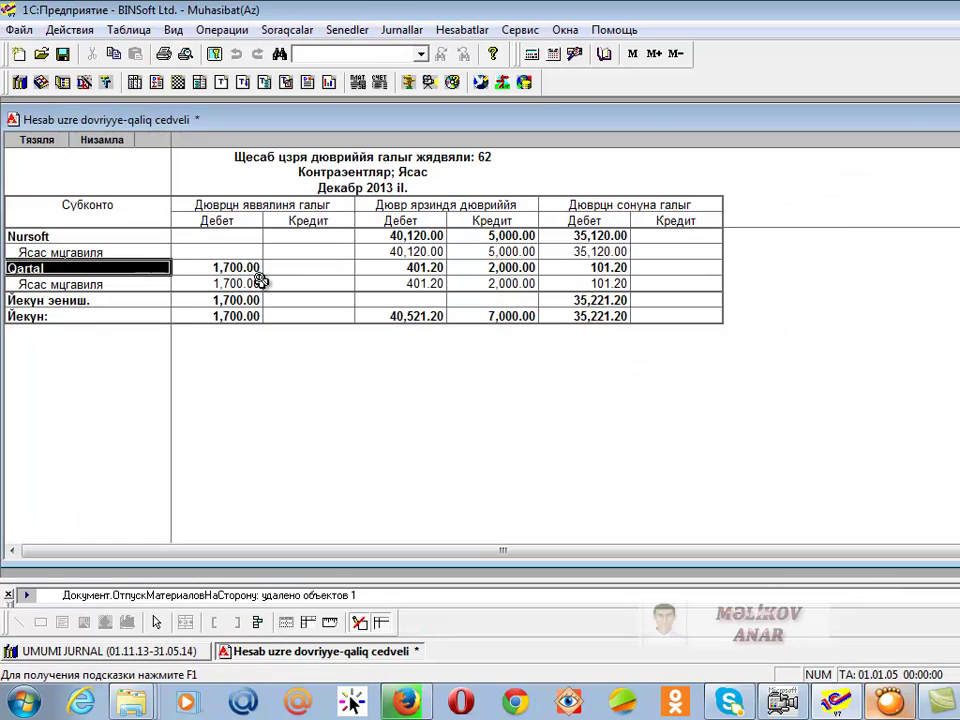
left_click(602, 268)
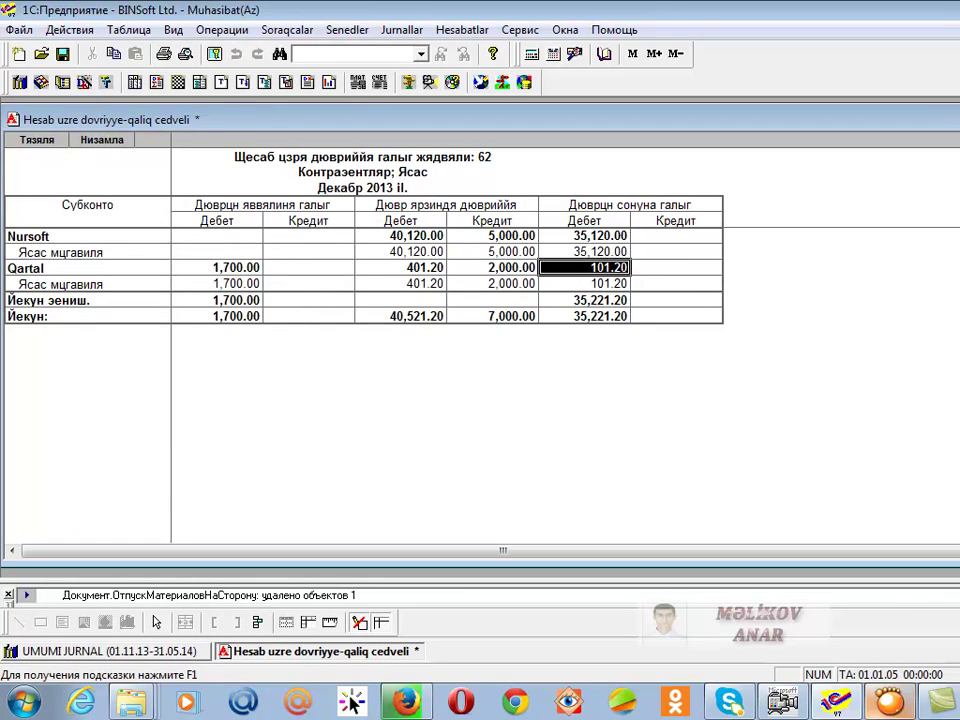
key("Escape")
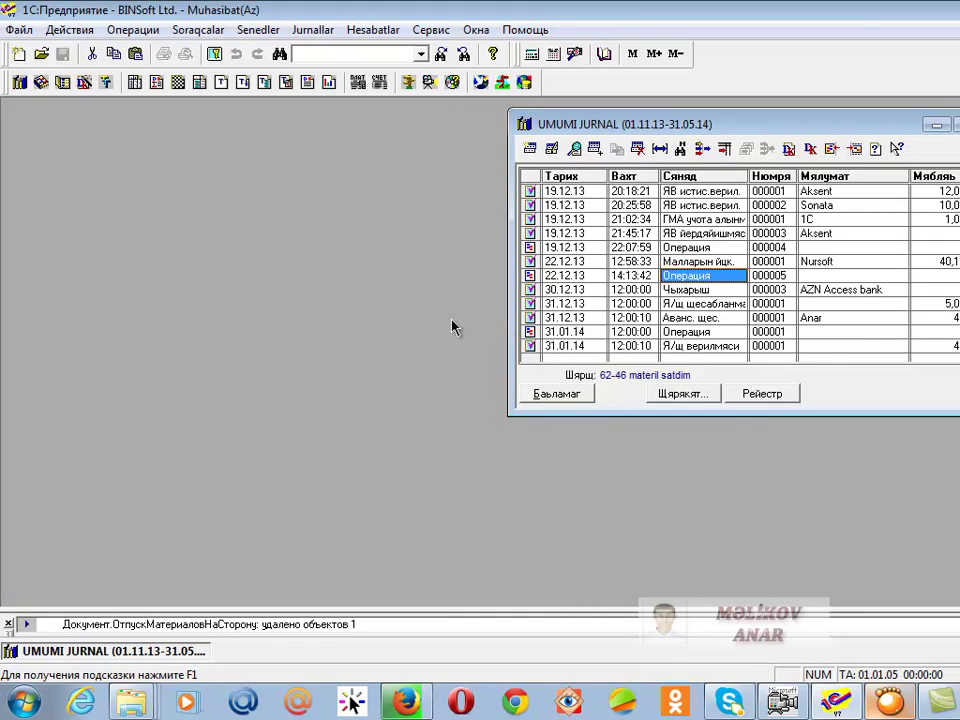